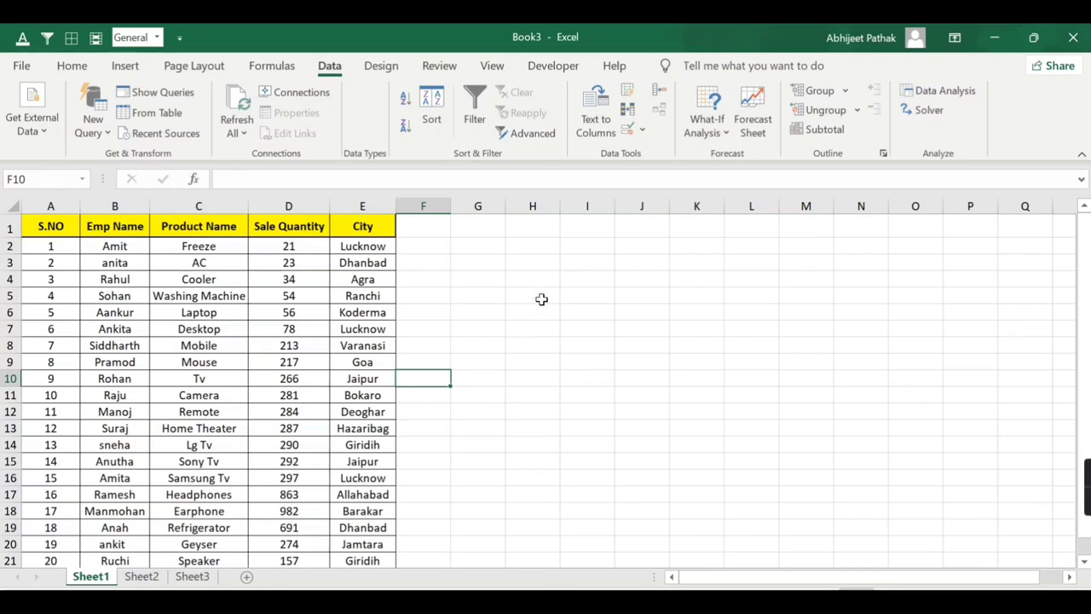
- Review the table columns S.NO, Emp Name, Product Name, Sale Quantity and City
left_click(486, 260)
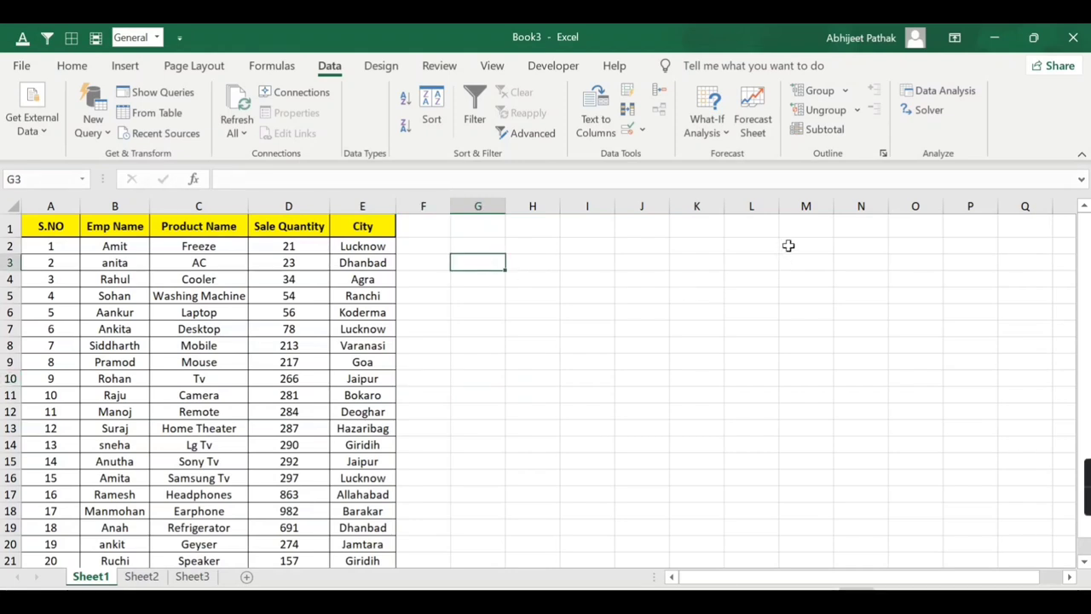
key("Left")
key("Left")
left_click(62, 227)
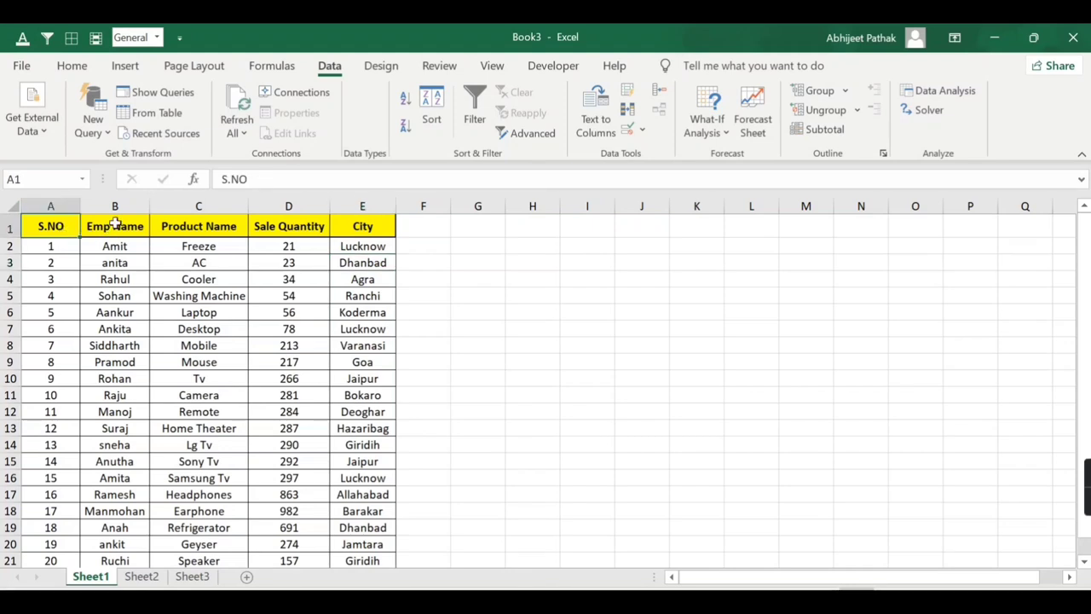
left_click(115, 226)
left_click(194, 226)
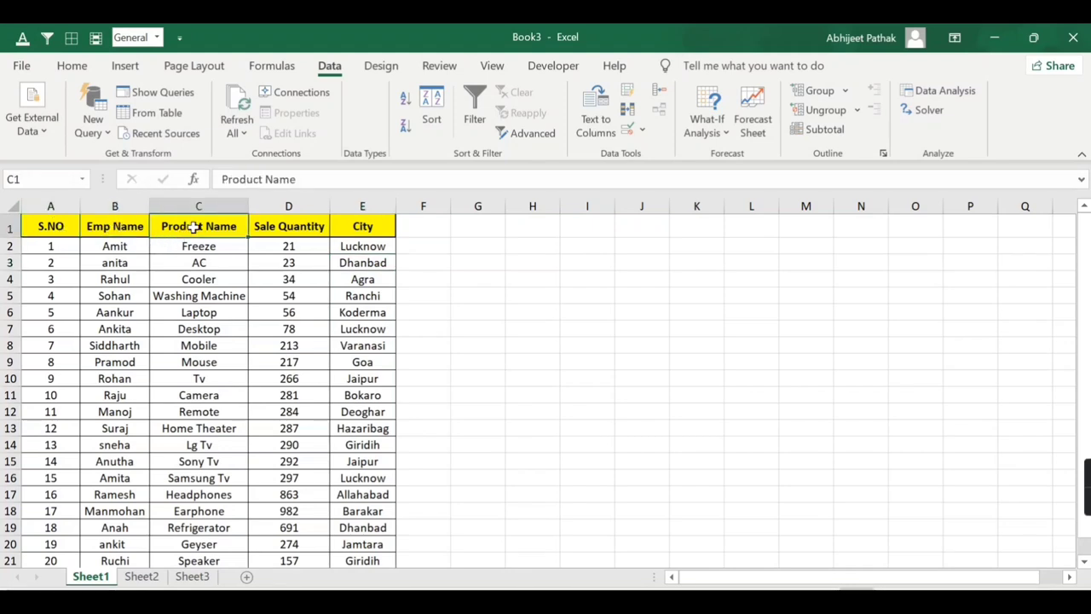
left_click(290, 227)
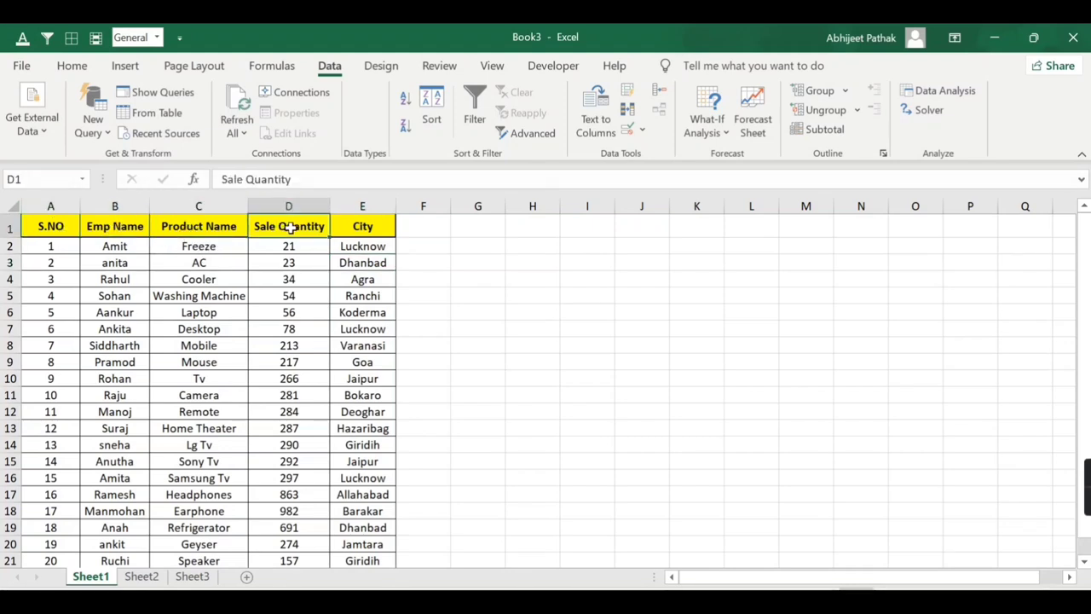
left_click(374, 226)
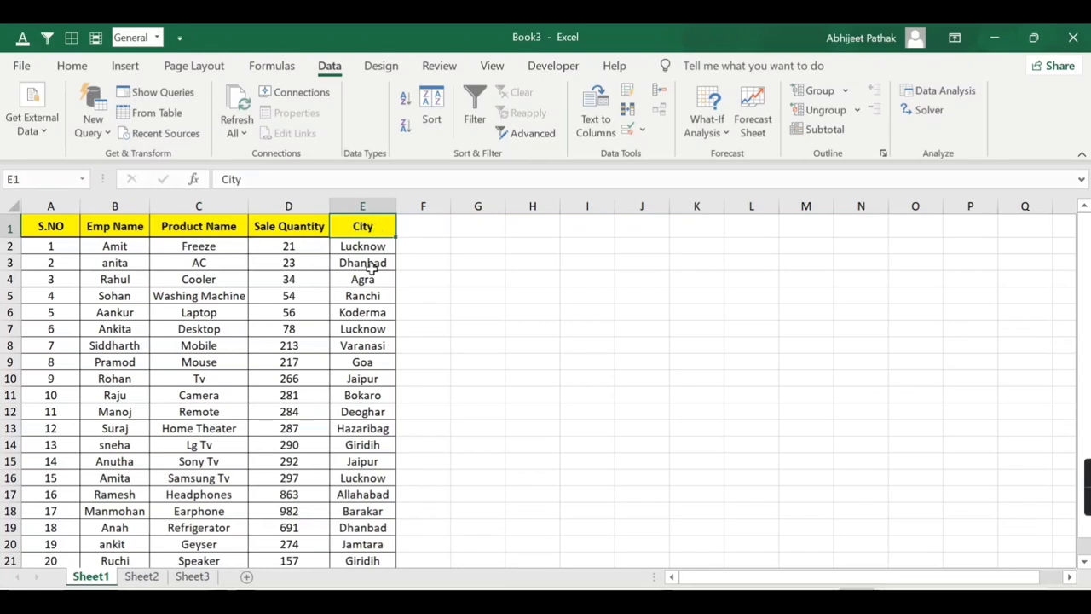
left_click(477, 252)
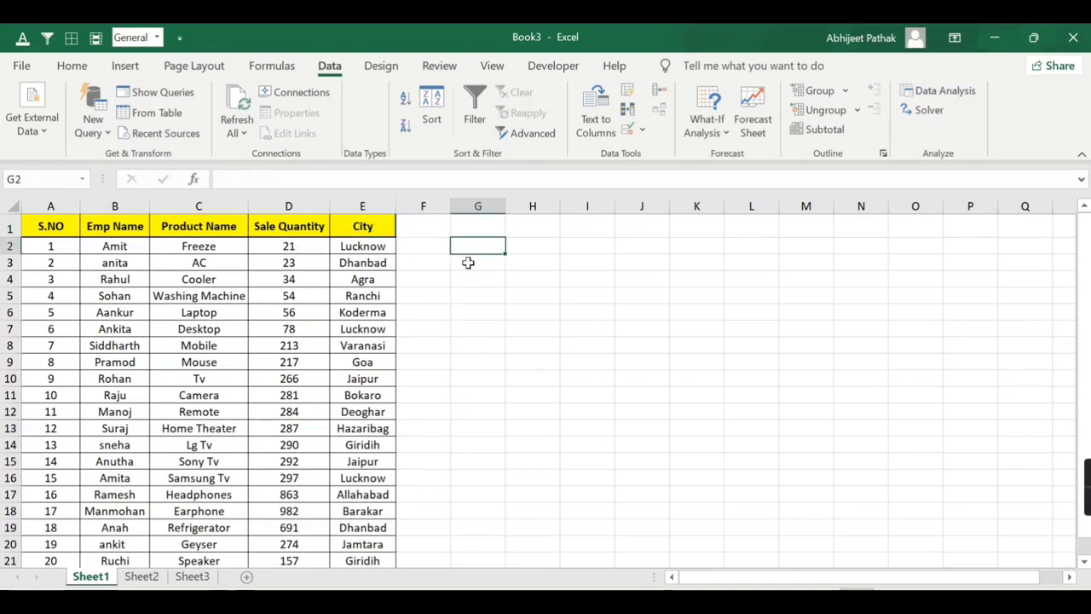
left_click(300, 246)
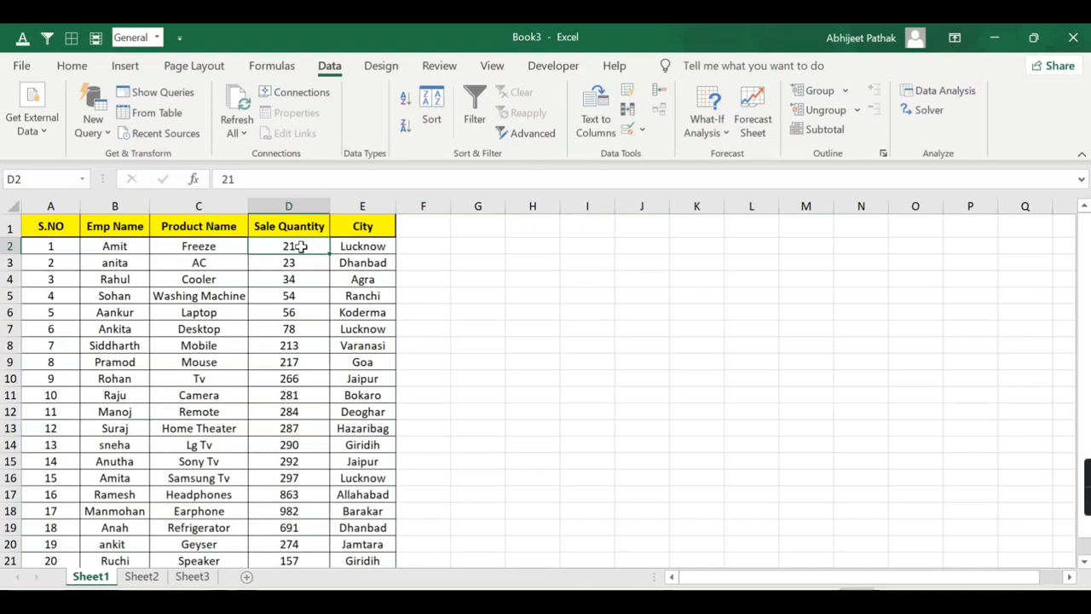
- Select G2:G6 as the output range for the top five quantities
left_click(487, 254)
key("shift+Down")
key("shift+Down")
key("shift+Down")
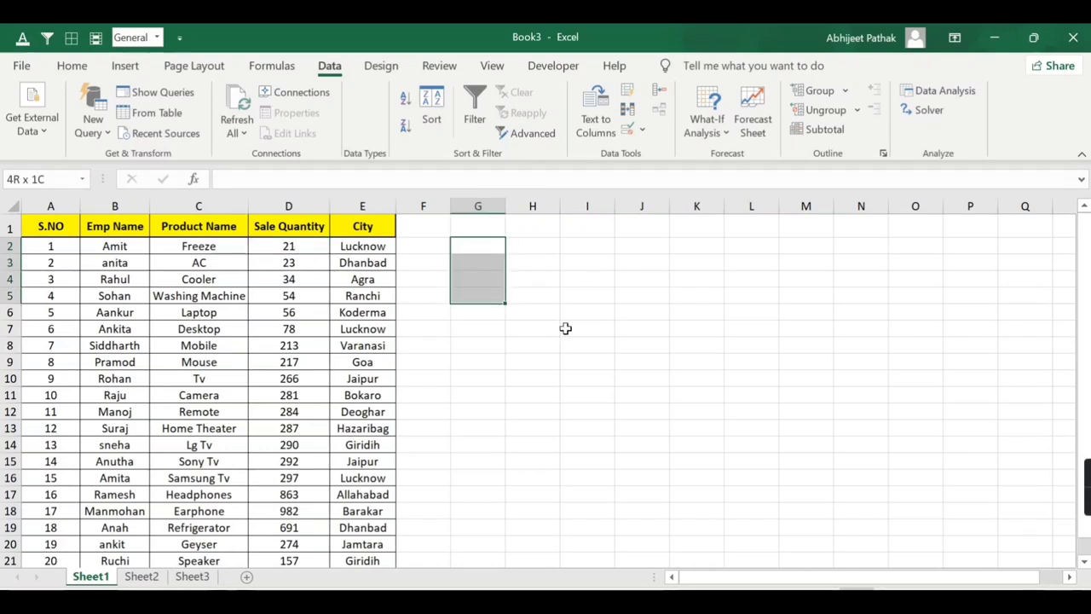
key("shift+Down")
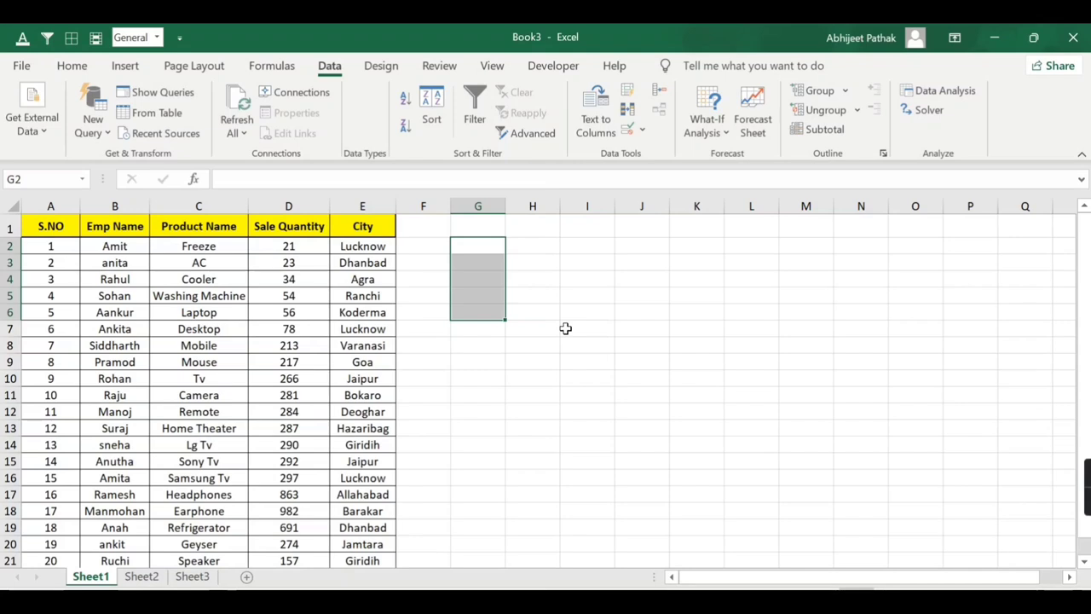
- Array-enter =LARGE(D2:D21,{1;2;3;4;5}) in G2:G6, giving 982, 863, 691, 297, 292
type("=lar")
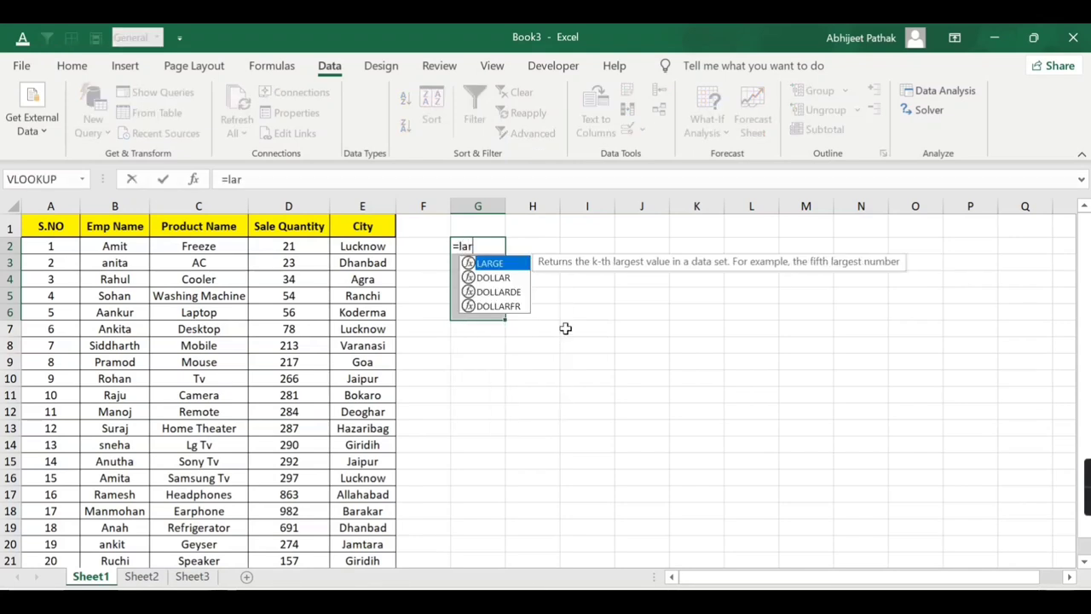
type("ge(")
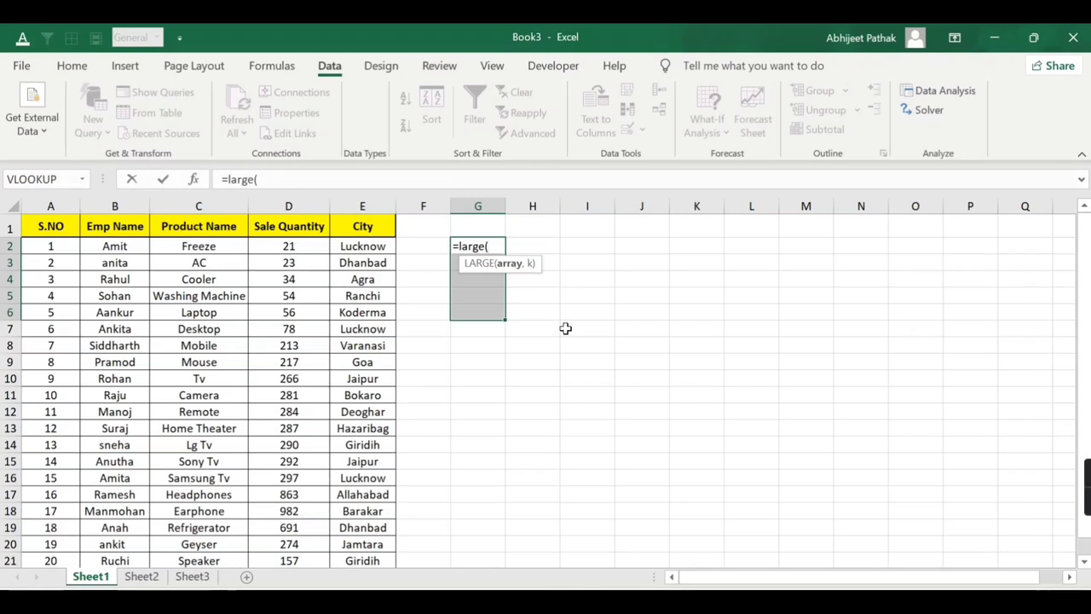
key("Left")
key("Left")
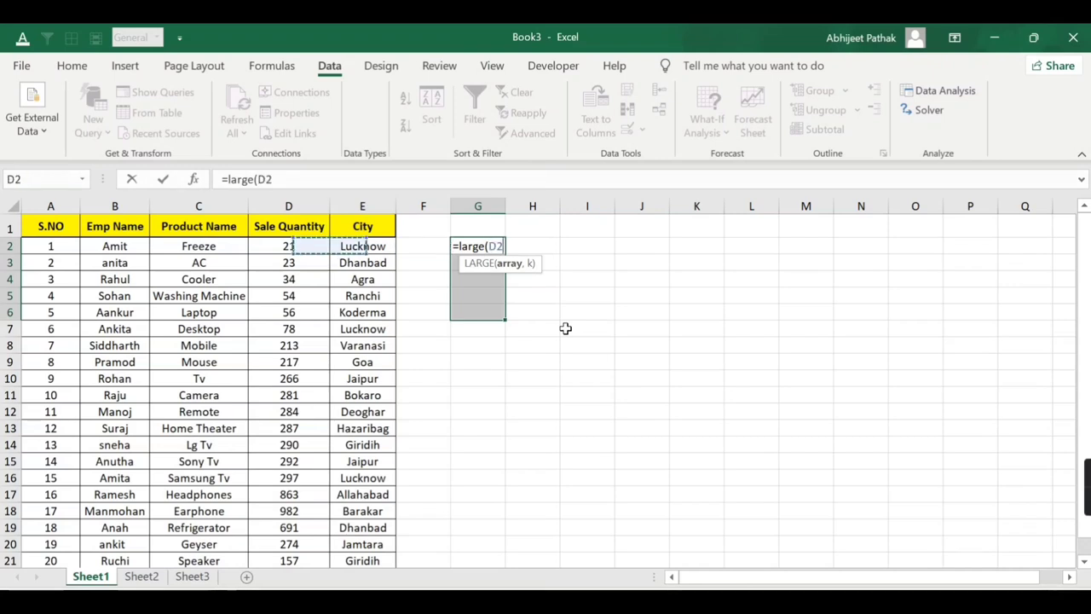
key("Left")
key("ctrl+shift+Down")
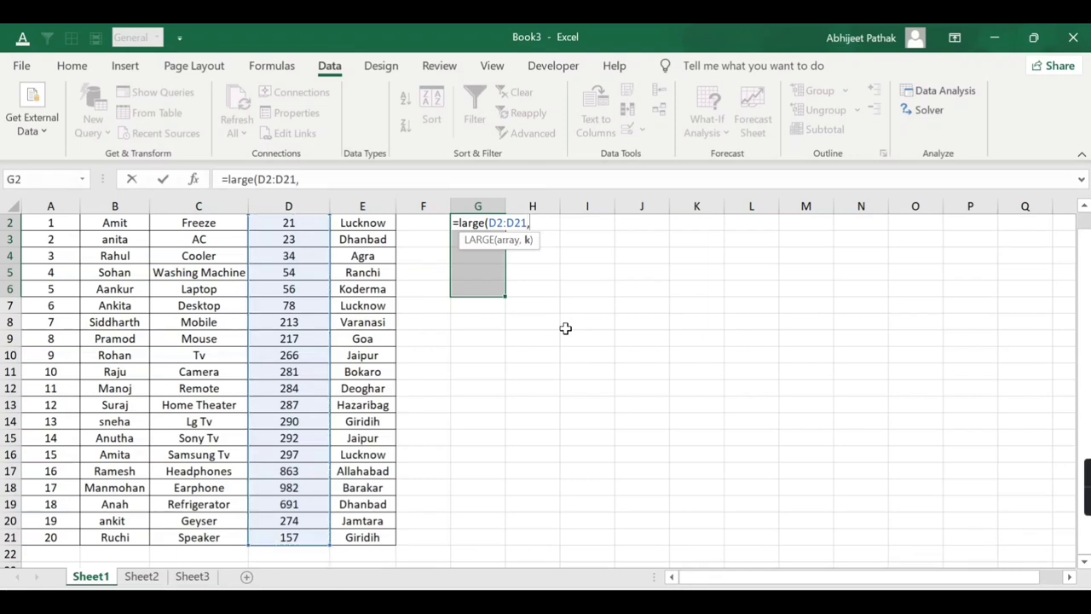
type("(D2:D21,{")
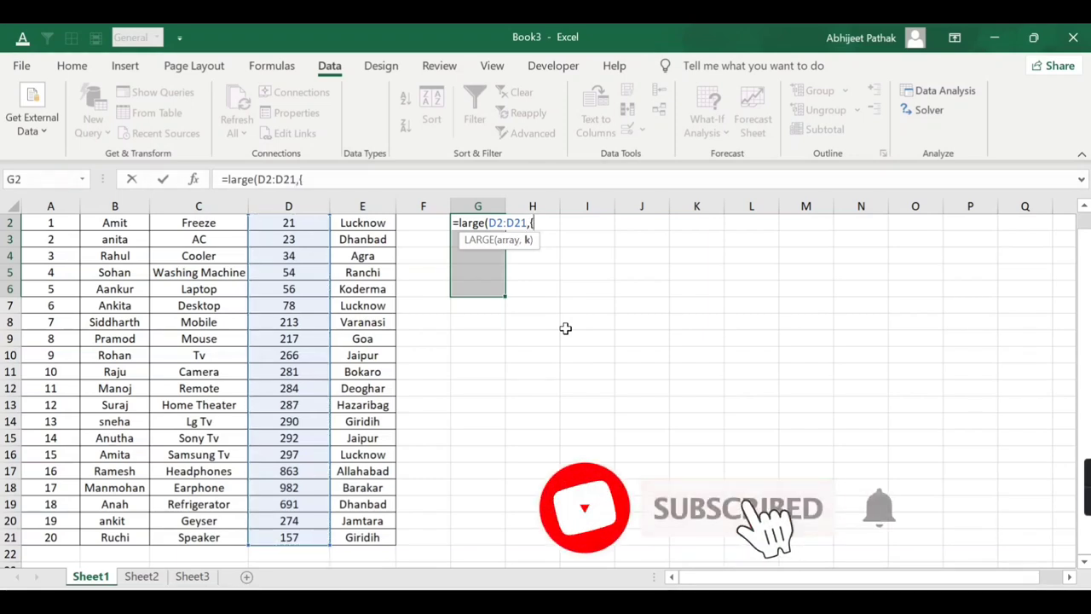
type("1;2;")
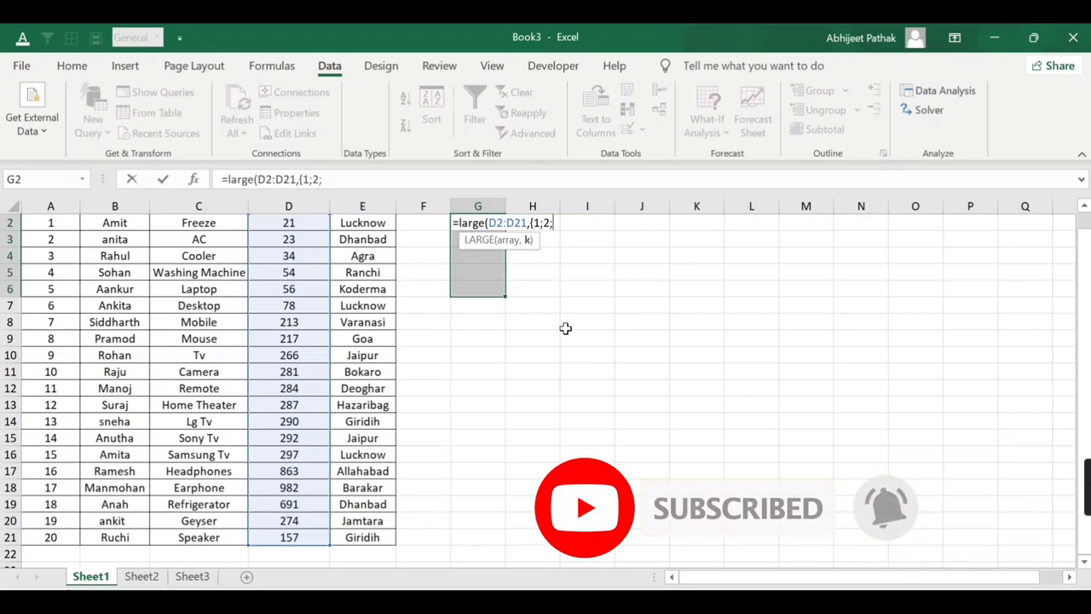
type("3;4;")
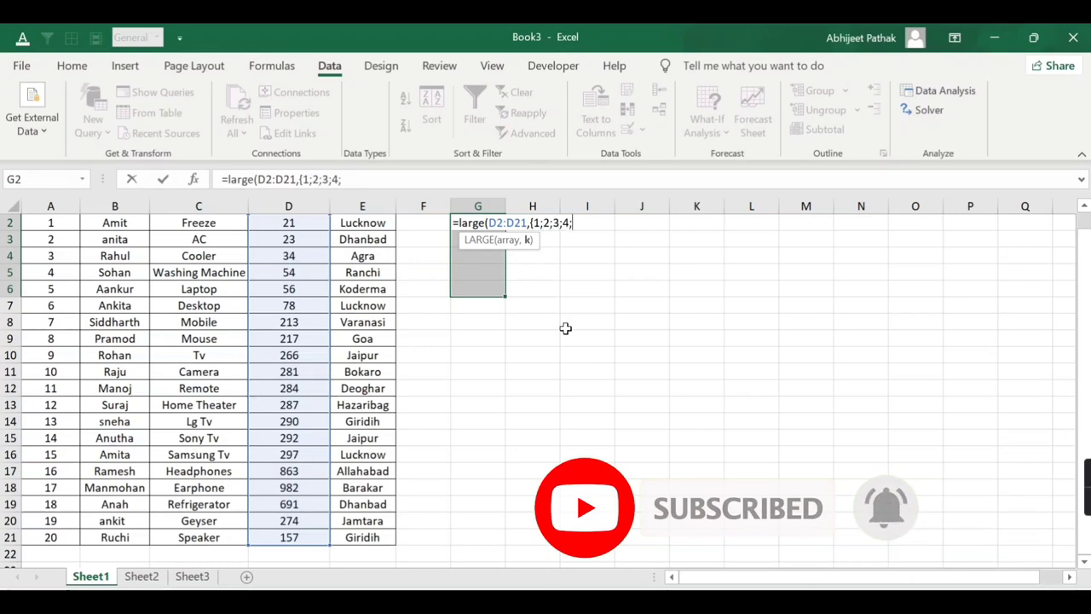
type("5")
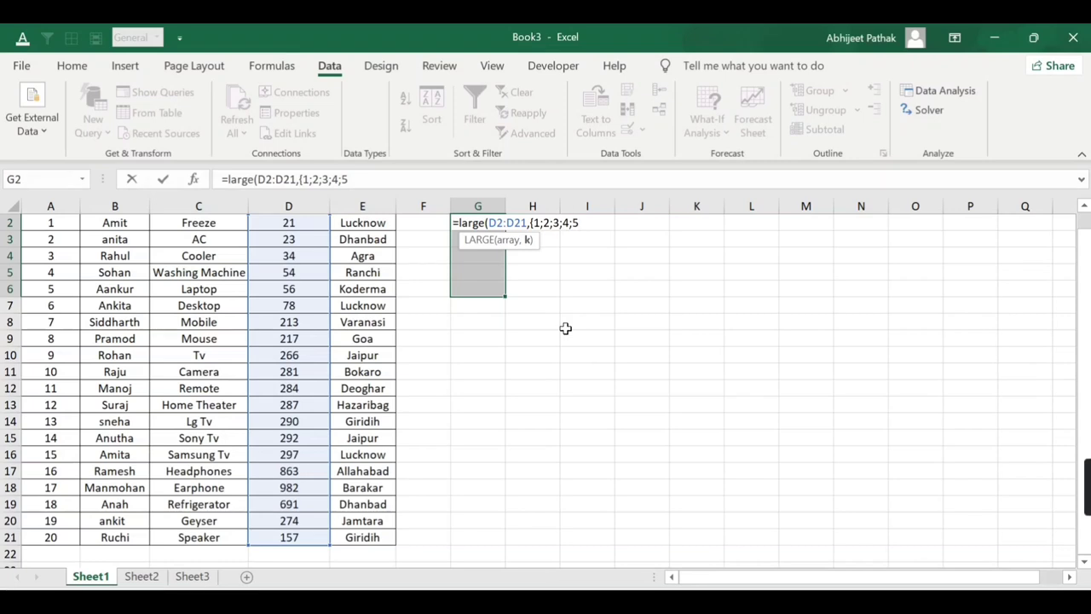
type("})")
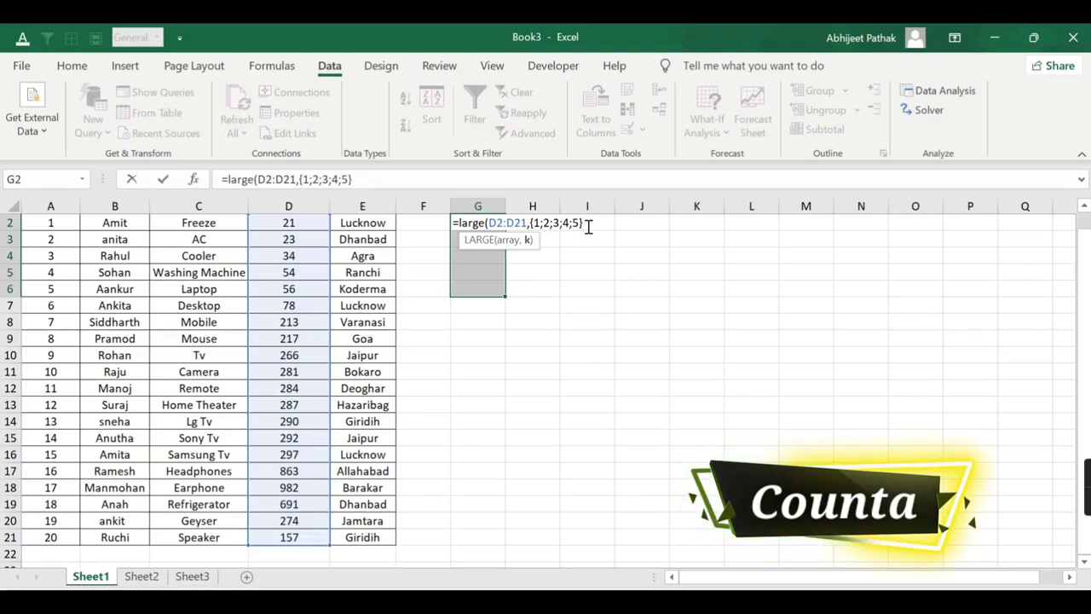
type(")")
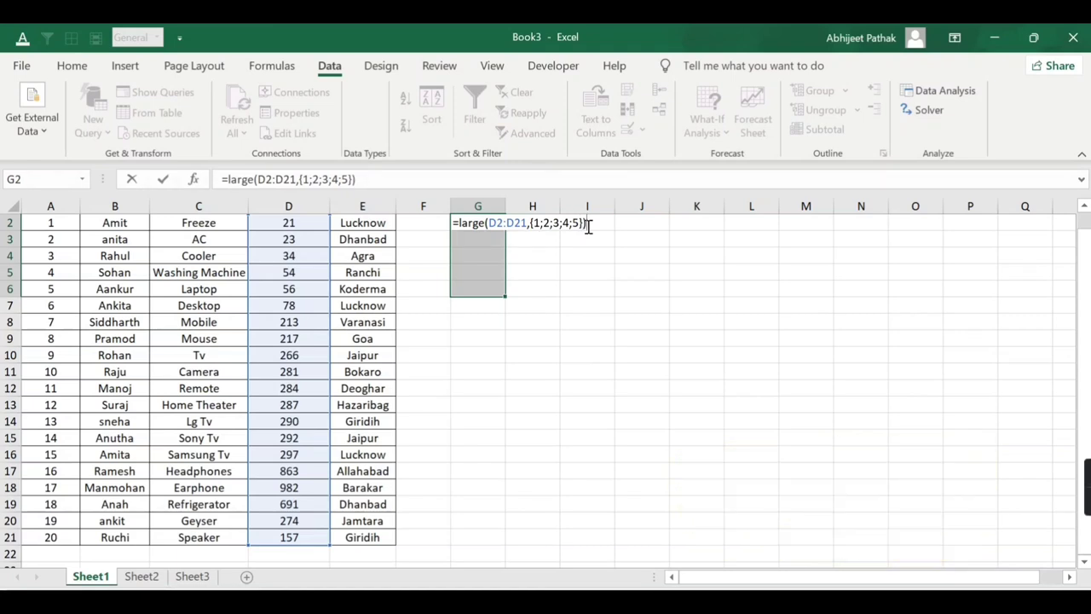
key("ctrl+shift+Return")
- Select H2:H6 and start an INDEX formula over the table range A1:E21
scroll(480, 246, "up", 1)
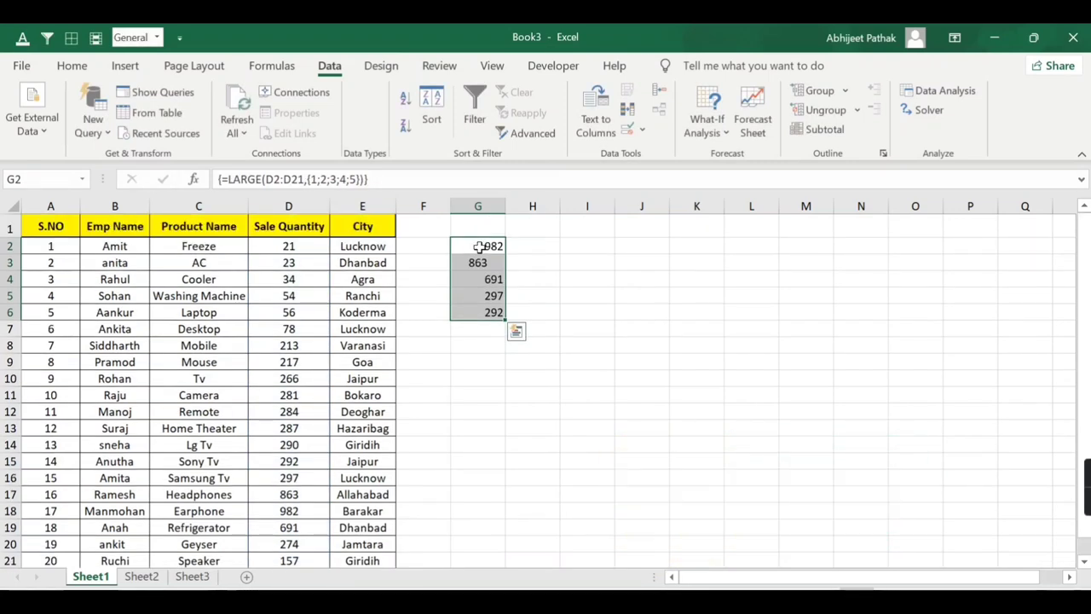
left_click_drag(480, 246, 487, 310)
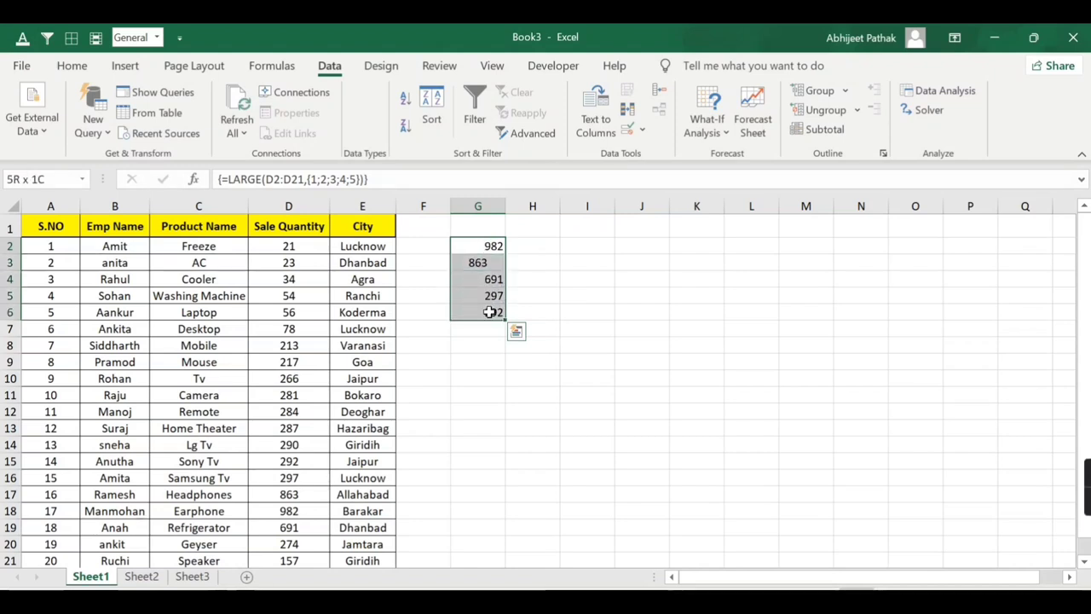
left_click_drag(523, 245, 533, 314)
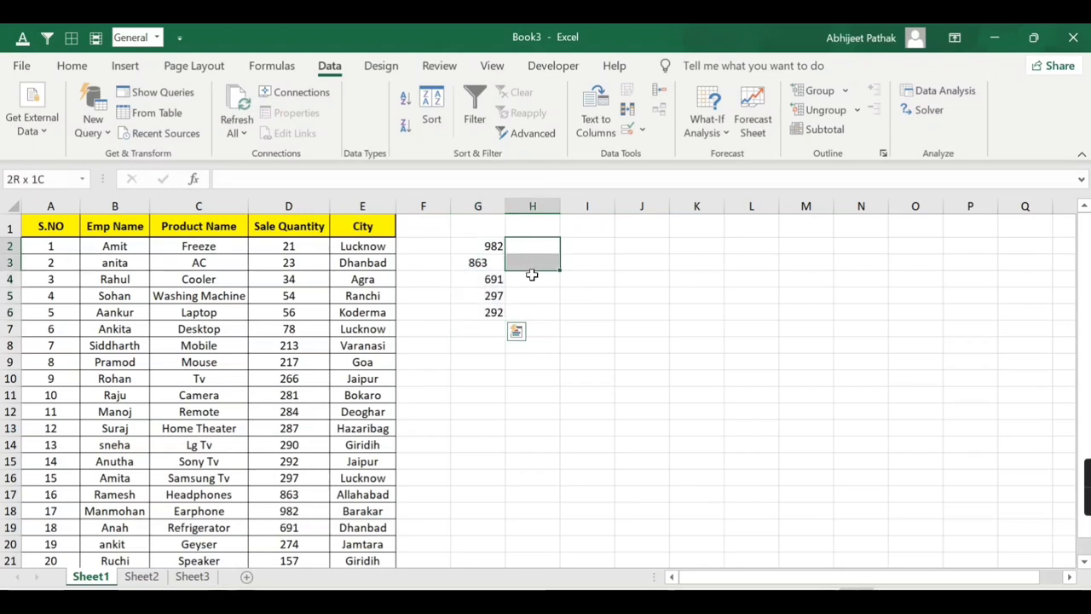
type("=")
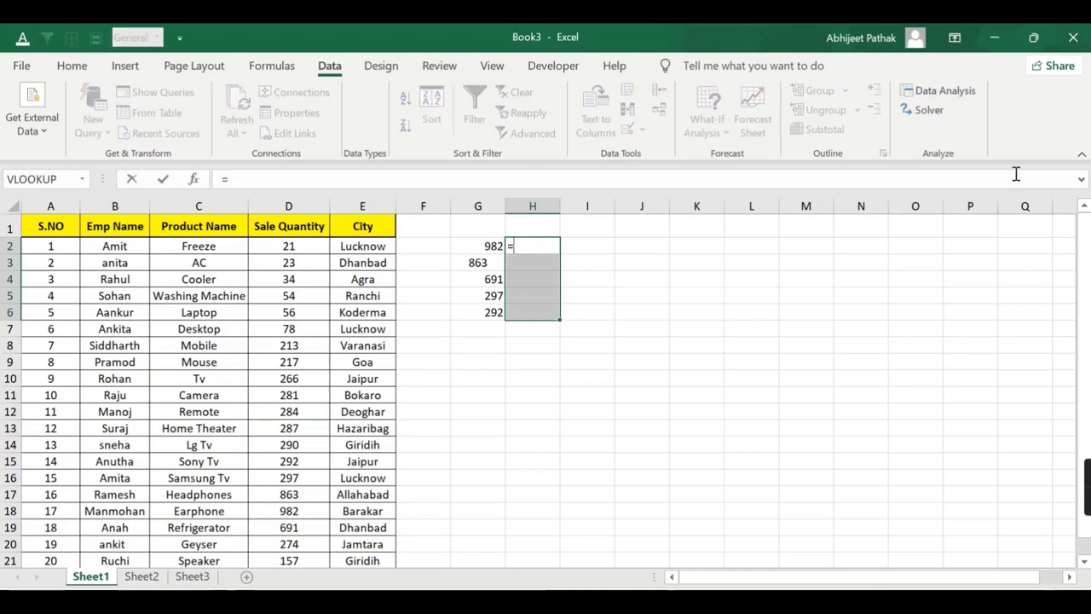
type("ind")
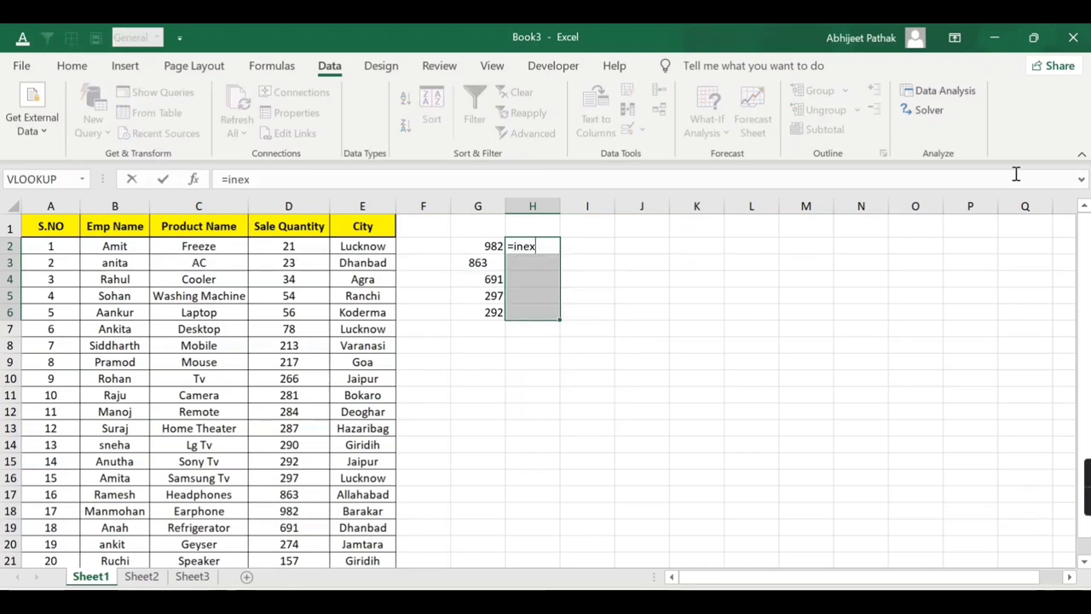
type("ex")
key("Tab")
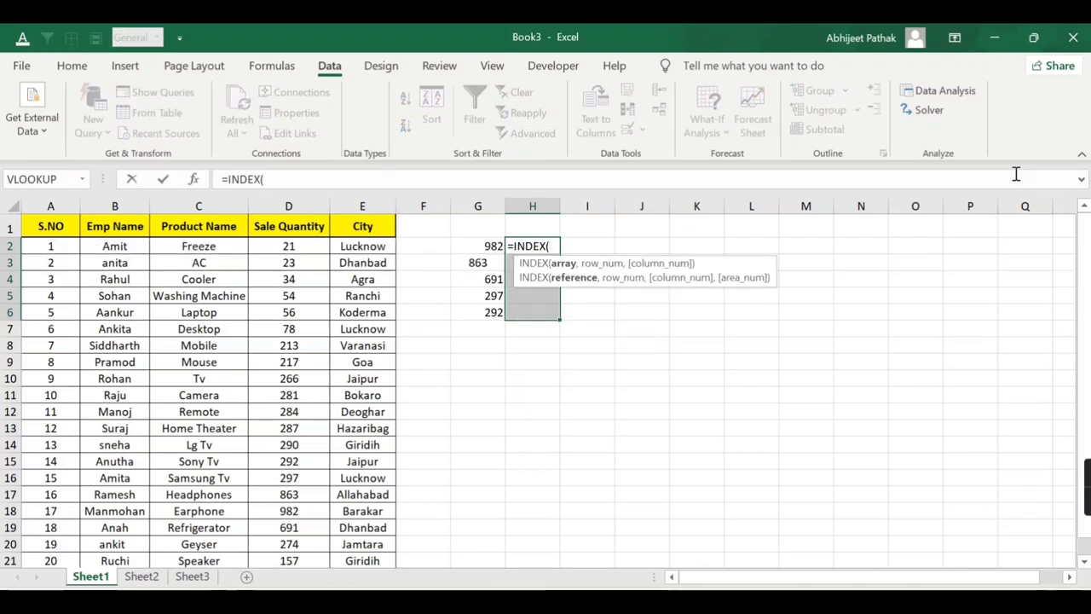
key("Left")
key("Left")
key("Left")
key("Up")
key("ctrl+shift+Right")
key("ctrl+shift+Down")
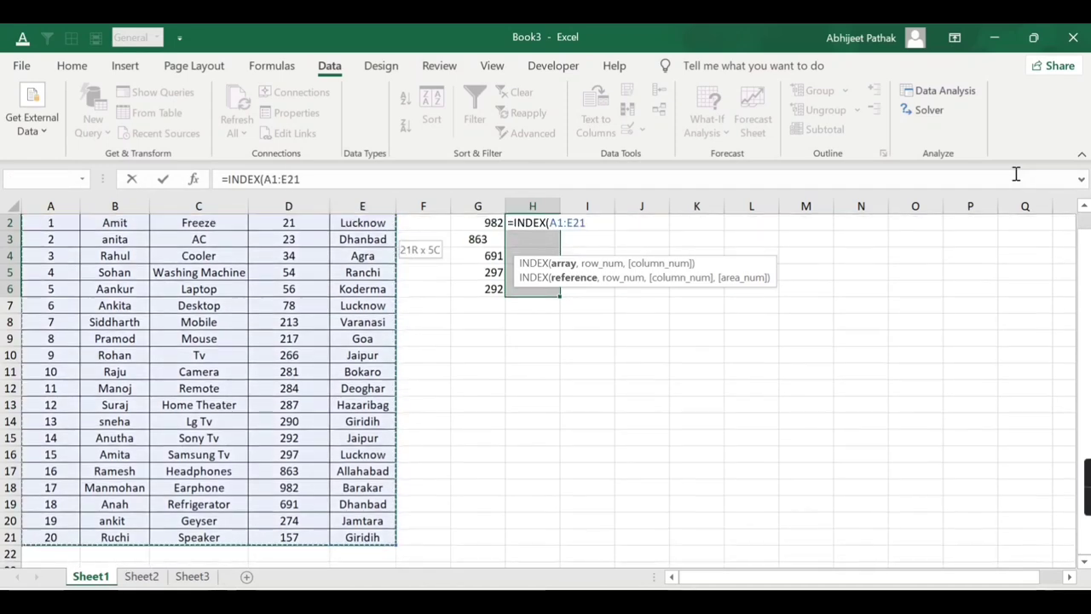
type(",")
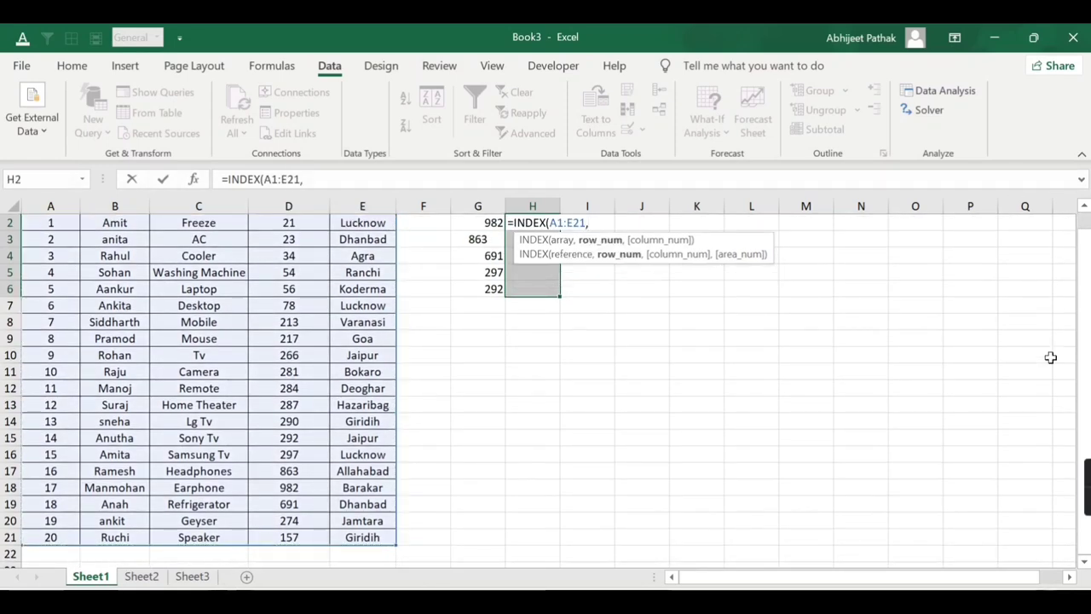
- Nest MATCH using LARGE(D2:D21,{1;2;3;4;5}) as its lookup value
scroll(1061, 401, "up", 1)
type("match")
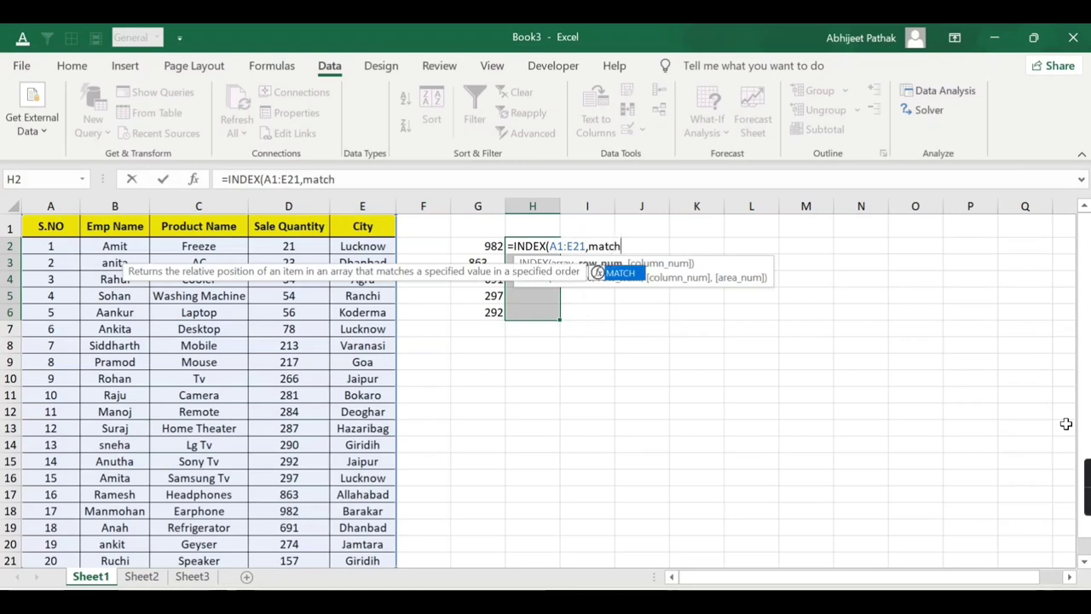
key("Tab")
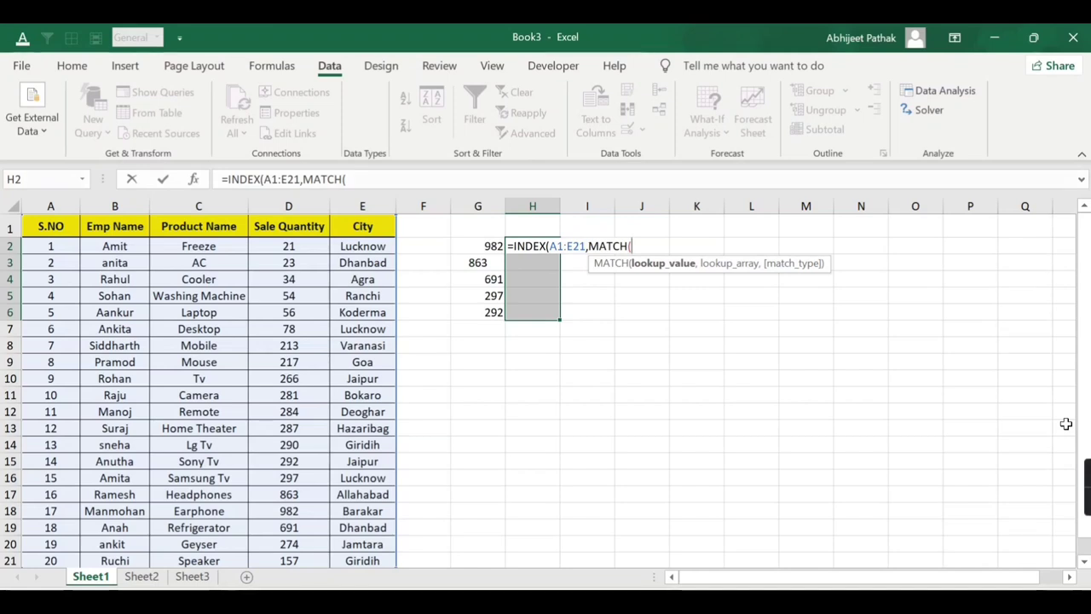
type("larg")
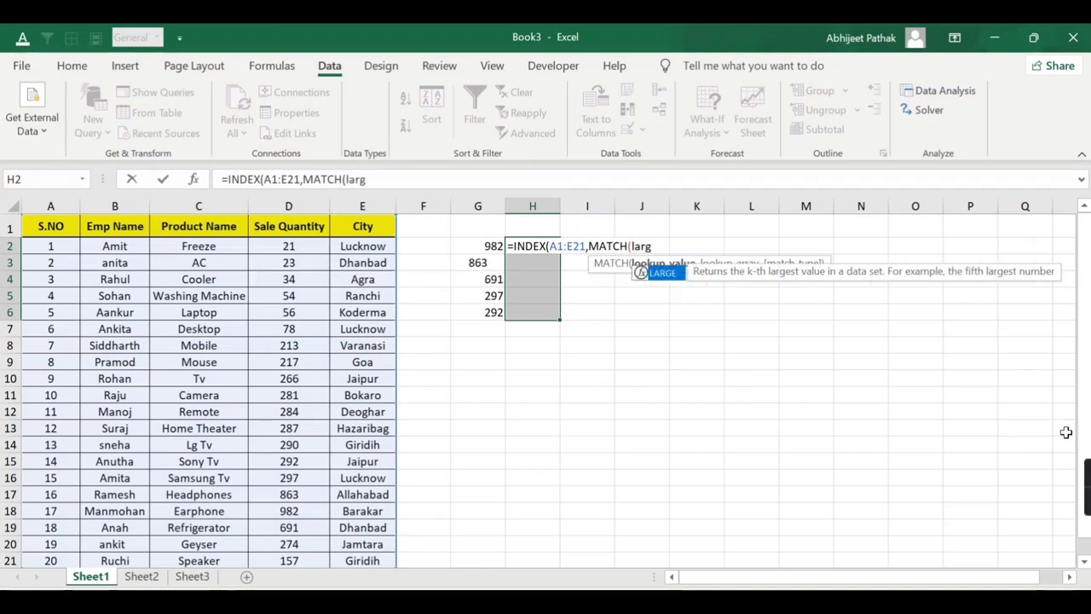
key("BackSpace")
key("BackSpace")
type("rge")
key("Tab")
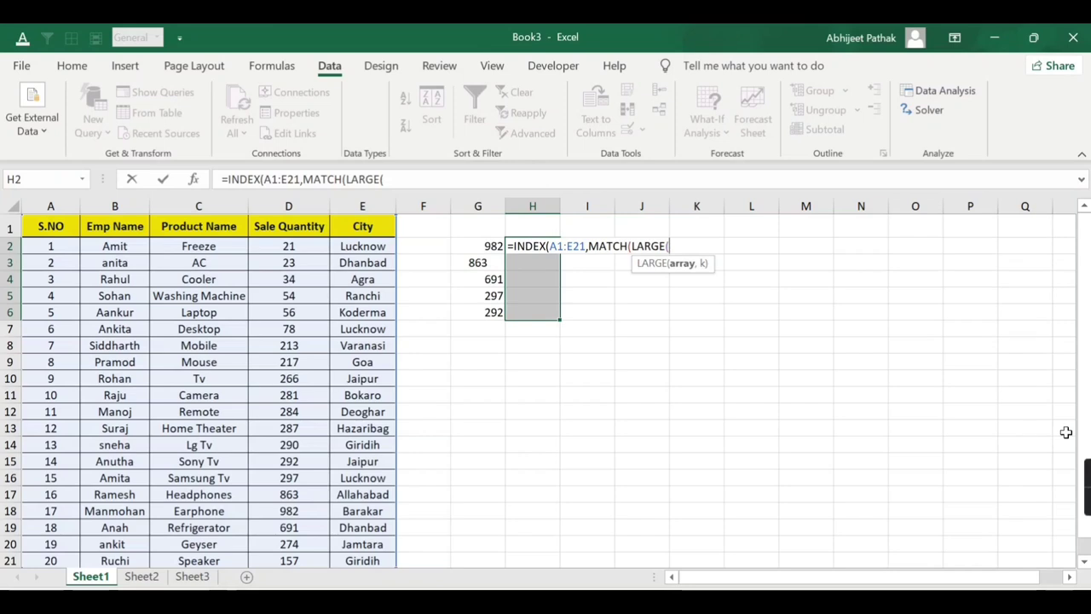
key("Left")
key("Left")
key("Left")
key("Left")
key("ctrl+shift+Down")
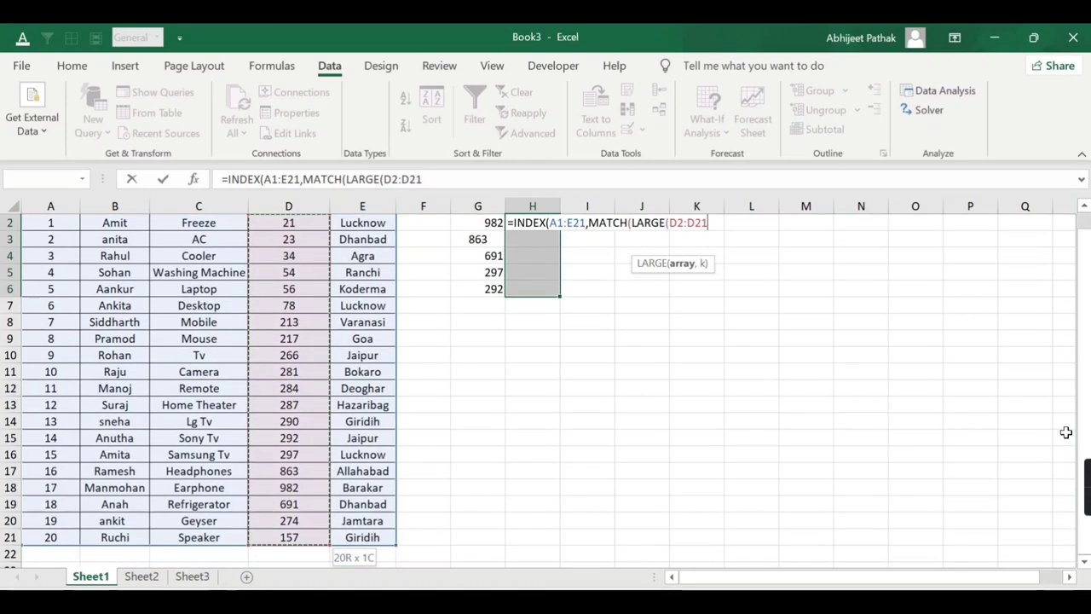
type(",")
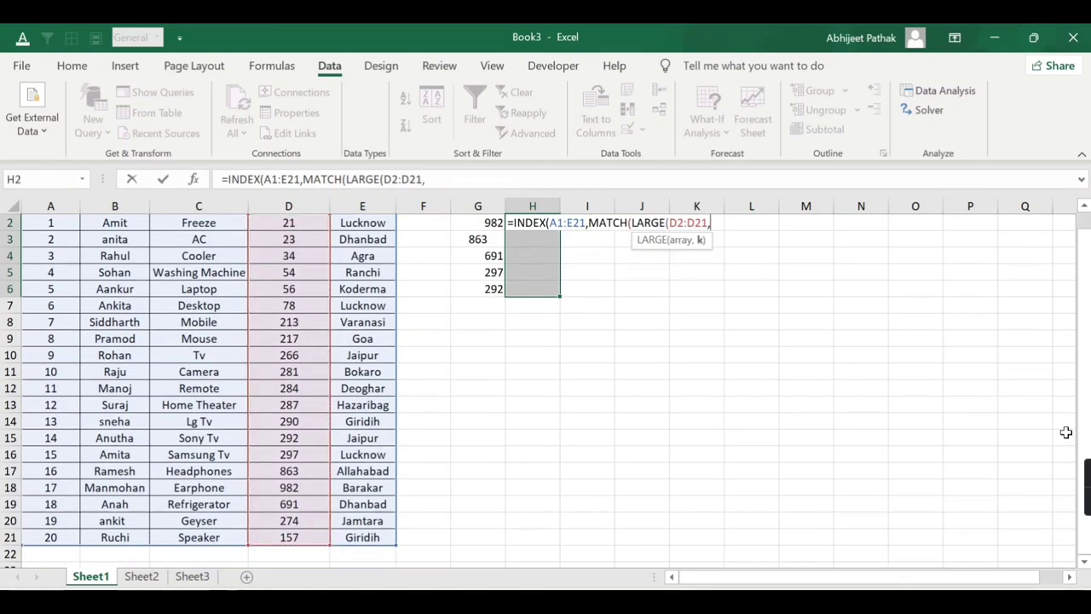
type("{1")
type(";2;3;")
type("4;5")
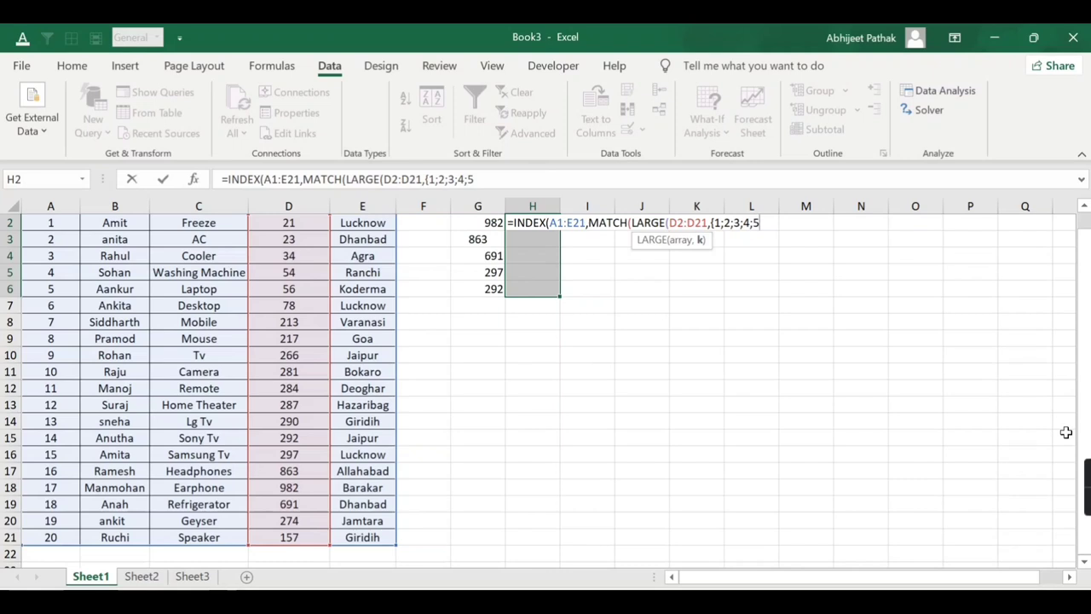
type("})")
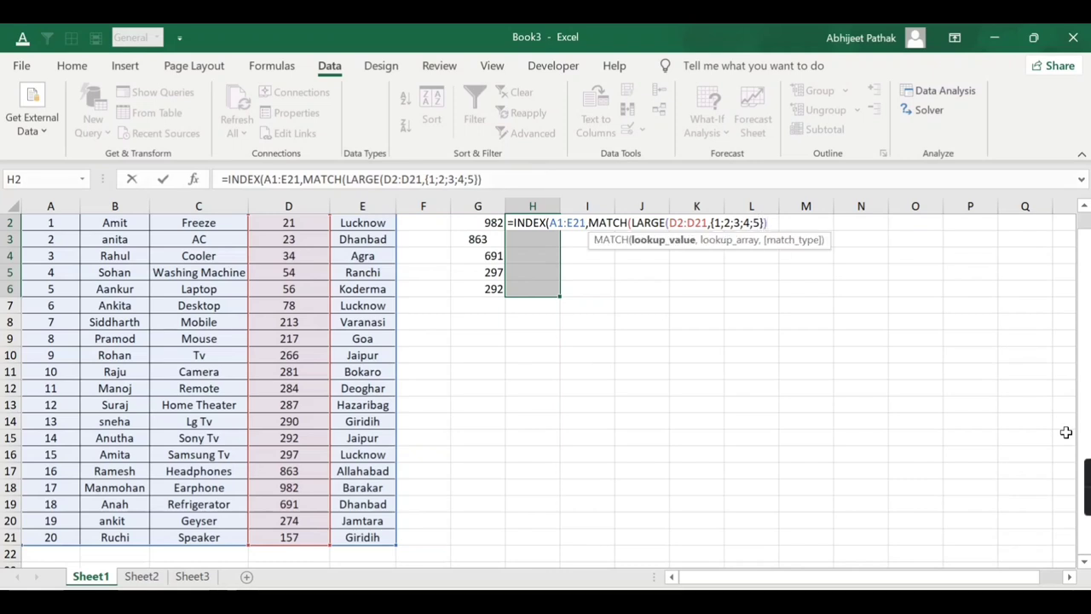
type(",")
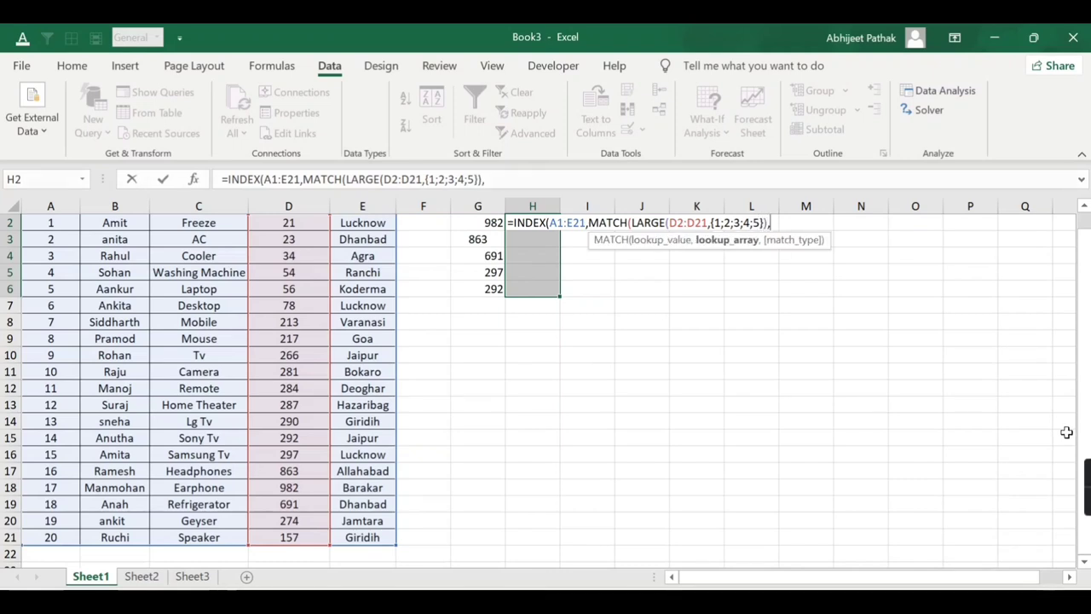
- Complete with lookup range D1:D21, match type 0, column 3, and array-enter across H2:H6
scroll(568, 371, "up", 1)
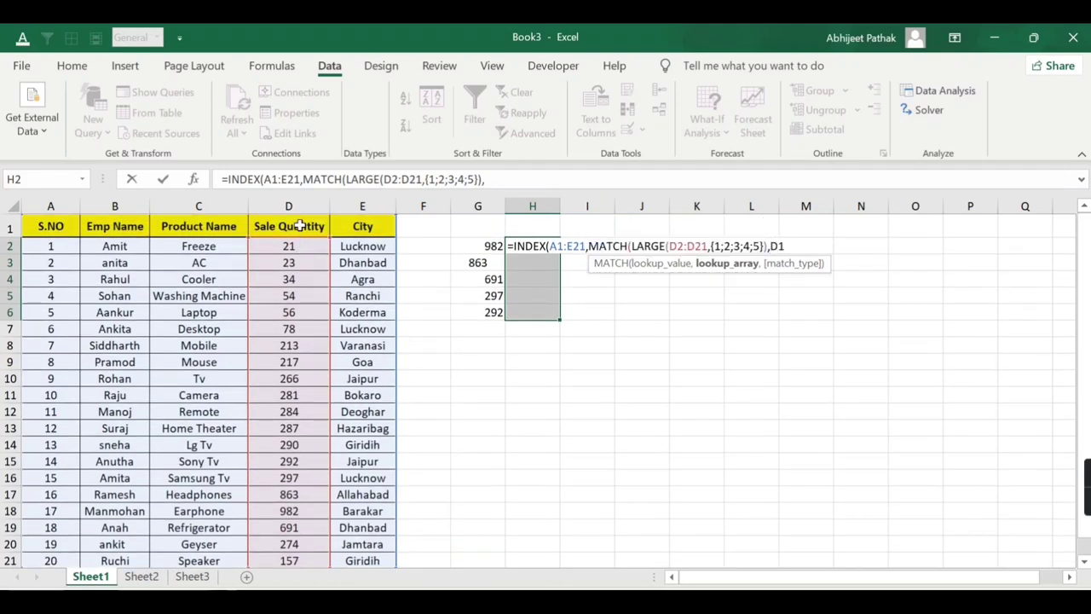
left_click(284, 223)
left_click_drag(288, 226, 290, 545)
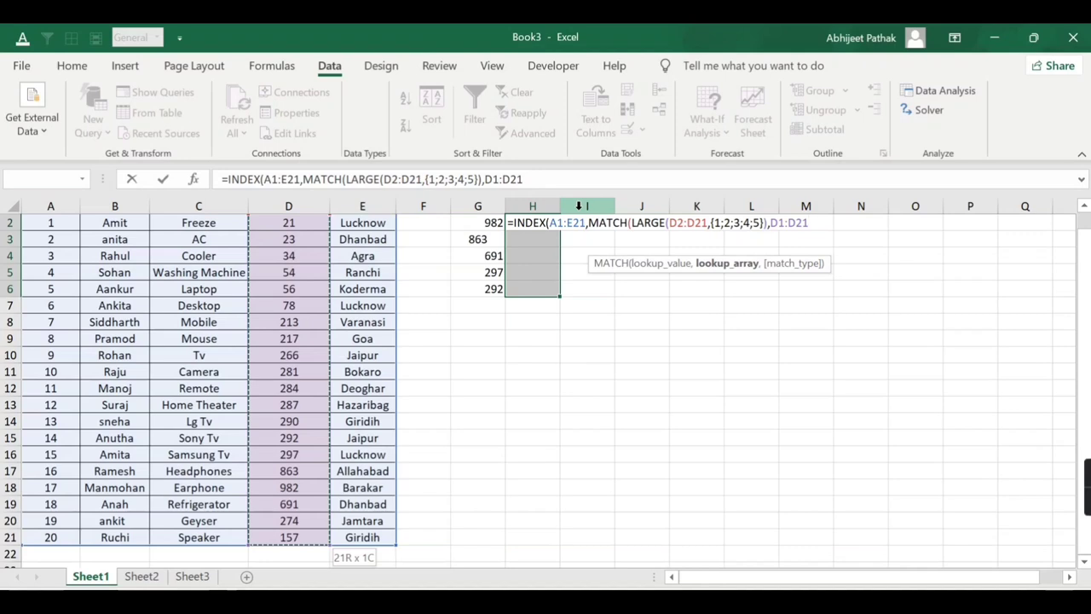
type(",0")
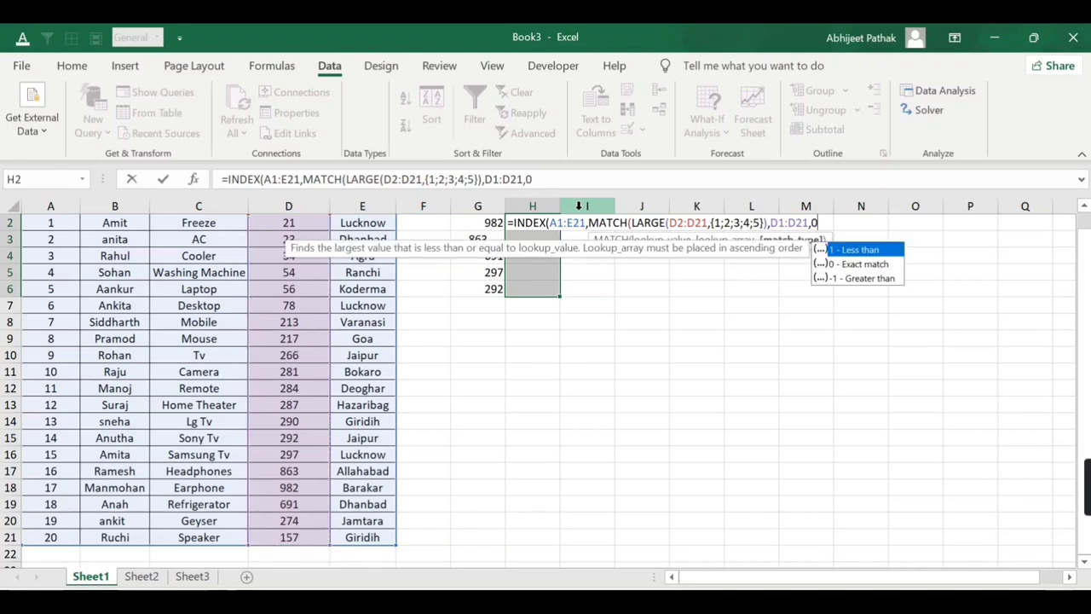
type(")")
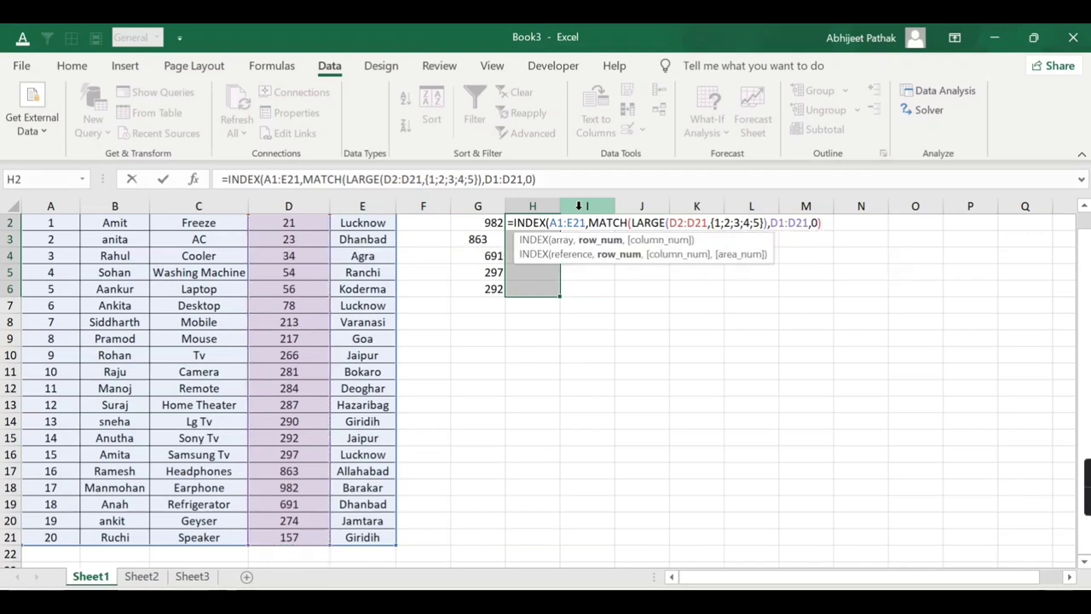
type(",")
scroll(588, 213, "up", 1)
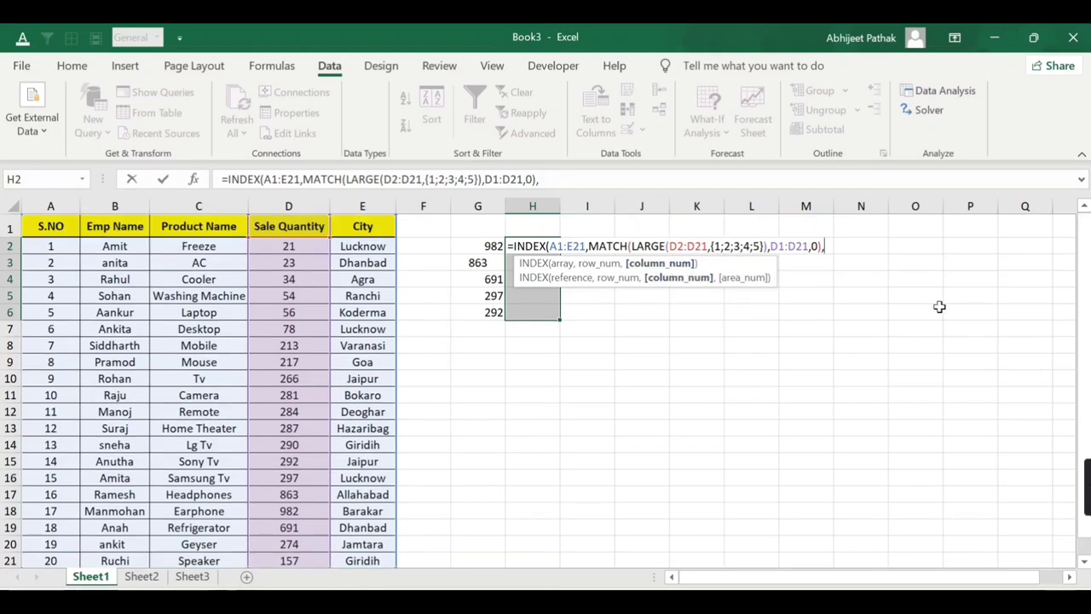
type("3")
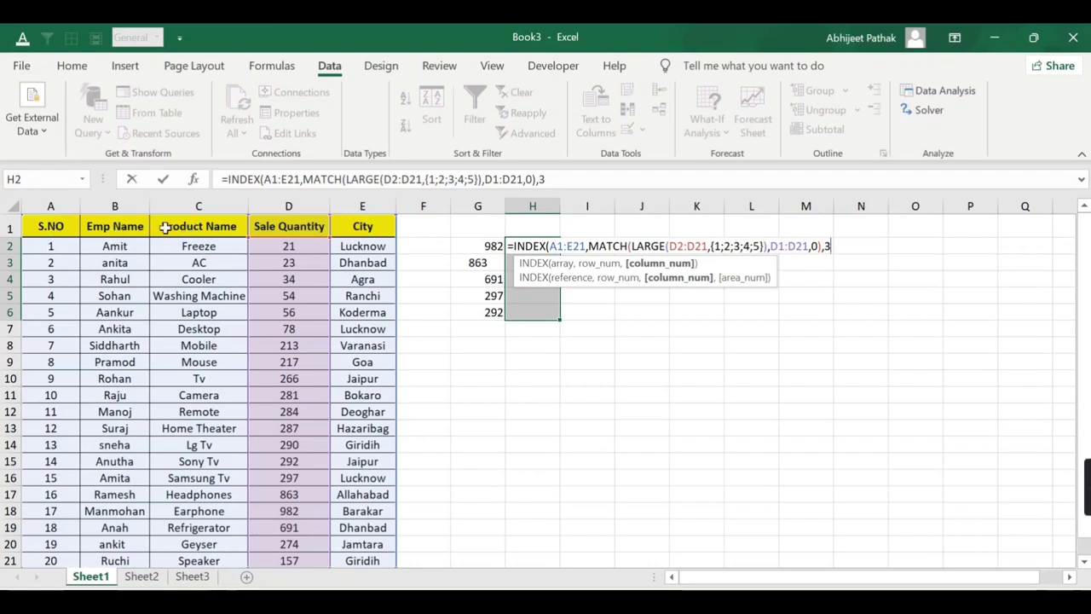
type(")")
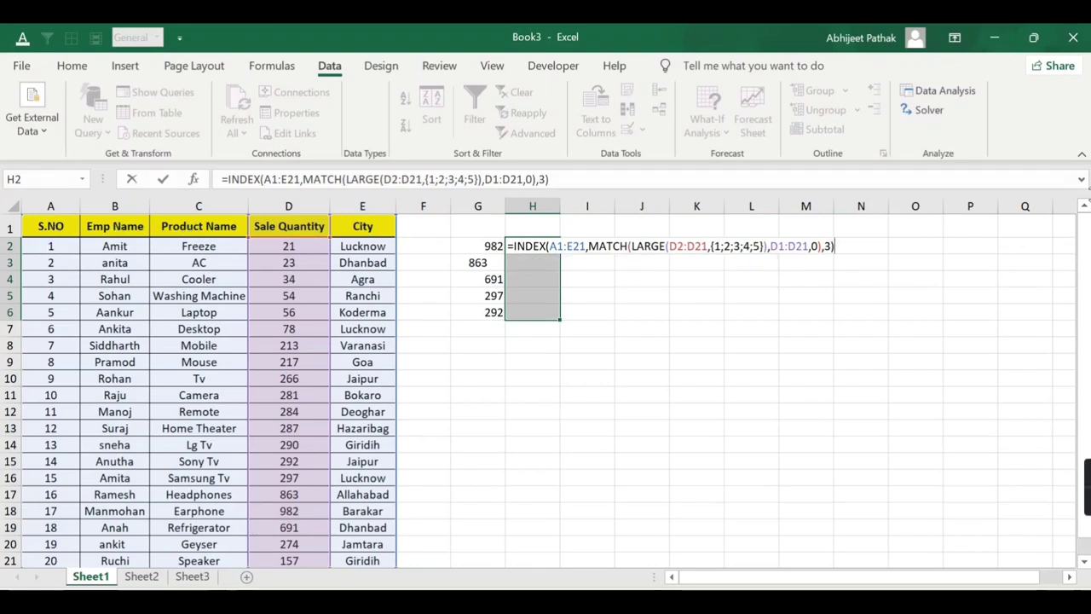
key("ctrl+shift+Return")
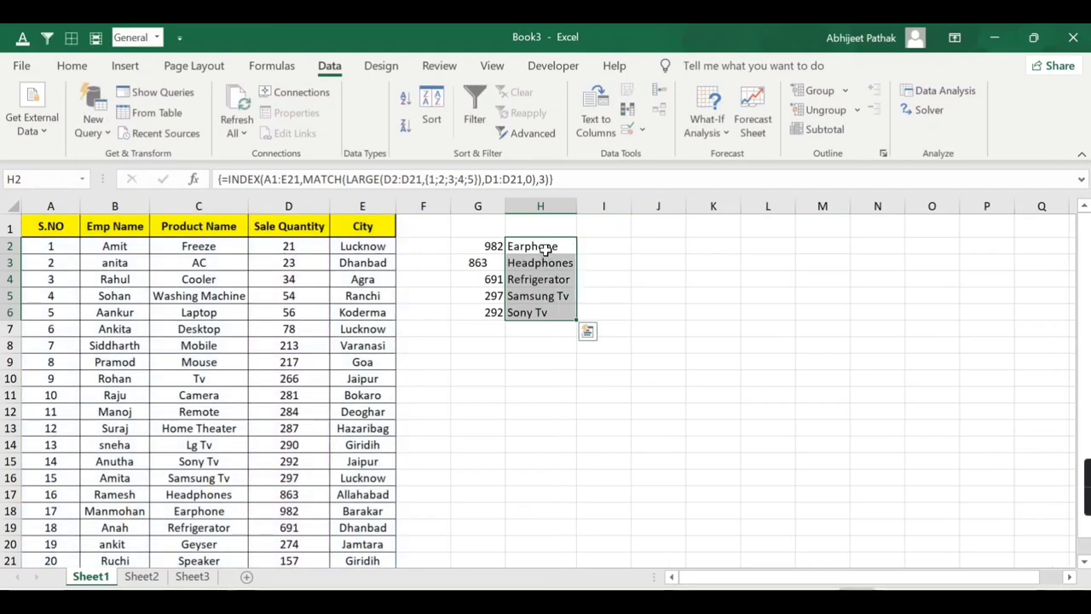
left_click(545, 247)
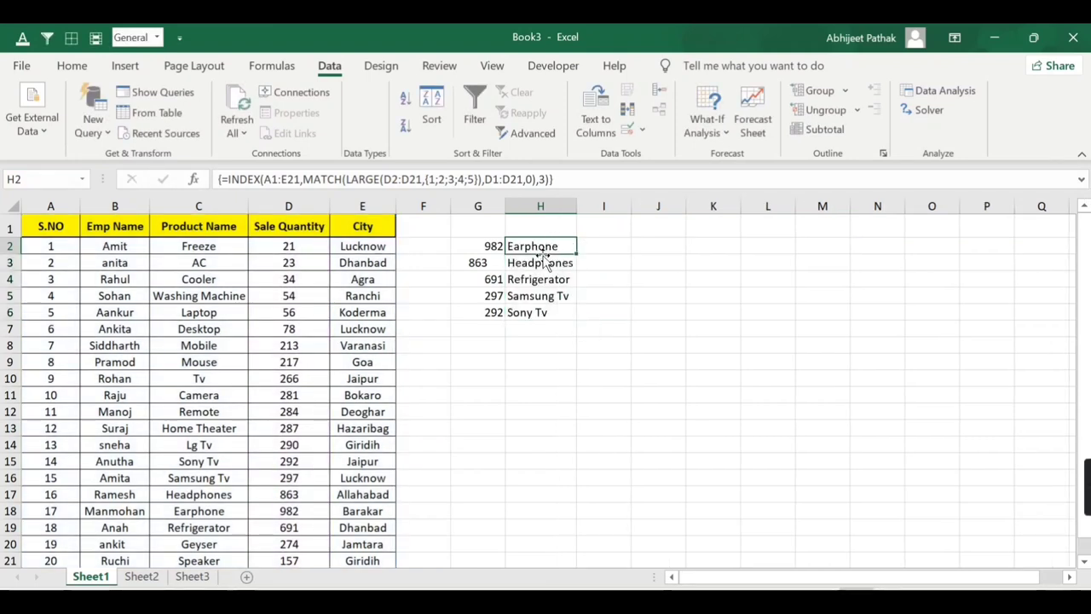
left_click(213, 511)
left_click(299, 510)
left_click(541, 247)
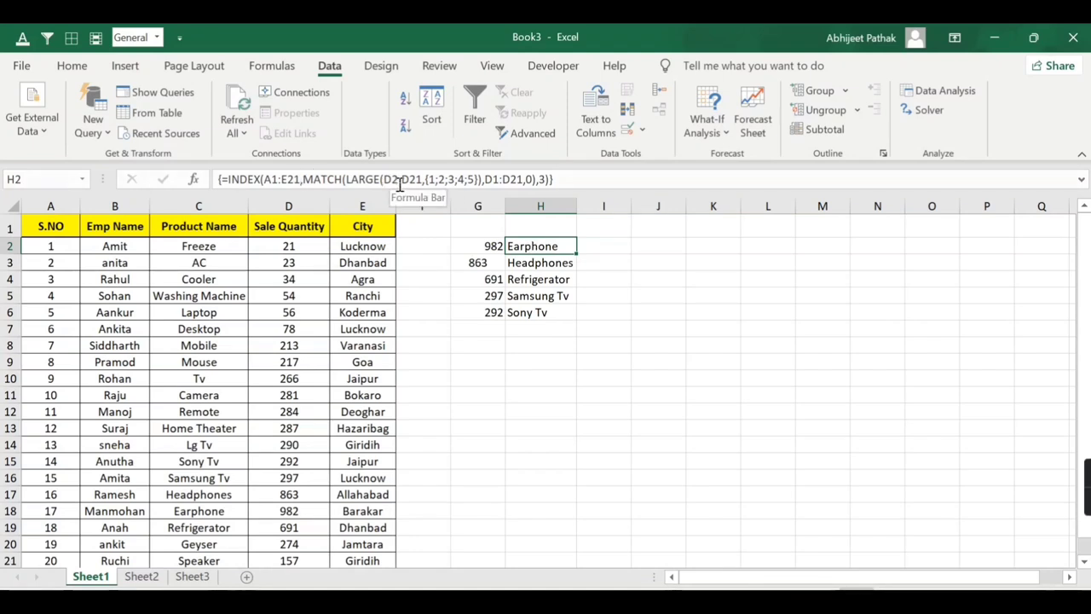
left_click(484, 246)
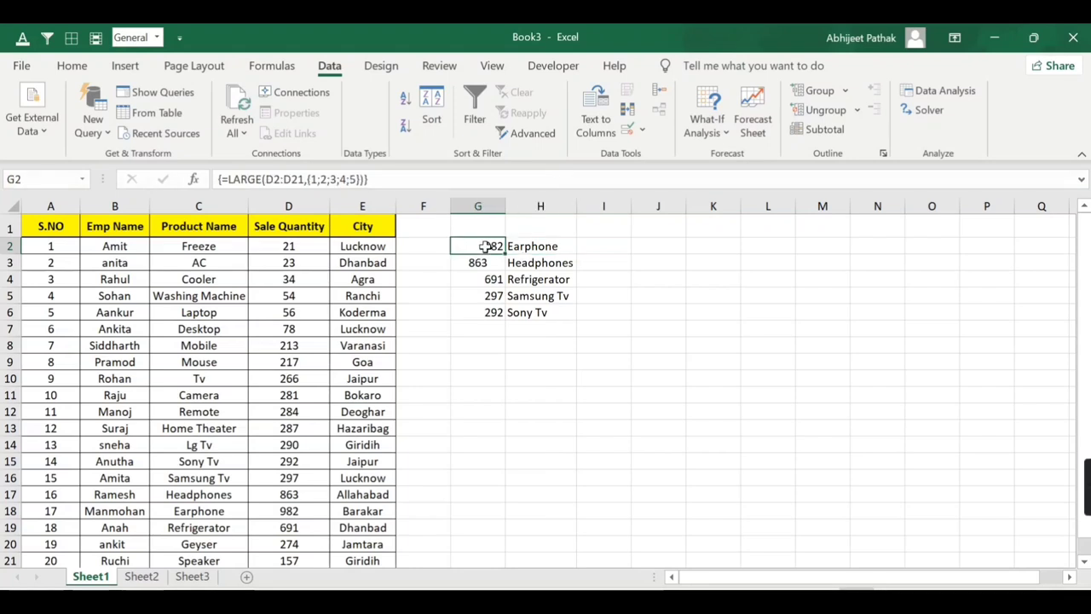
left_click(292, 248)
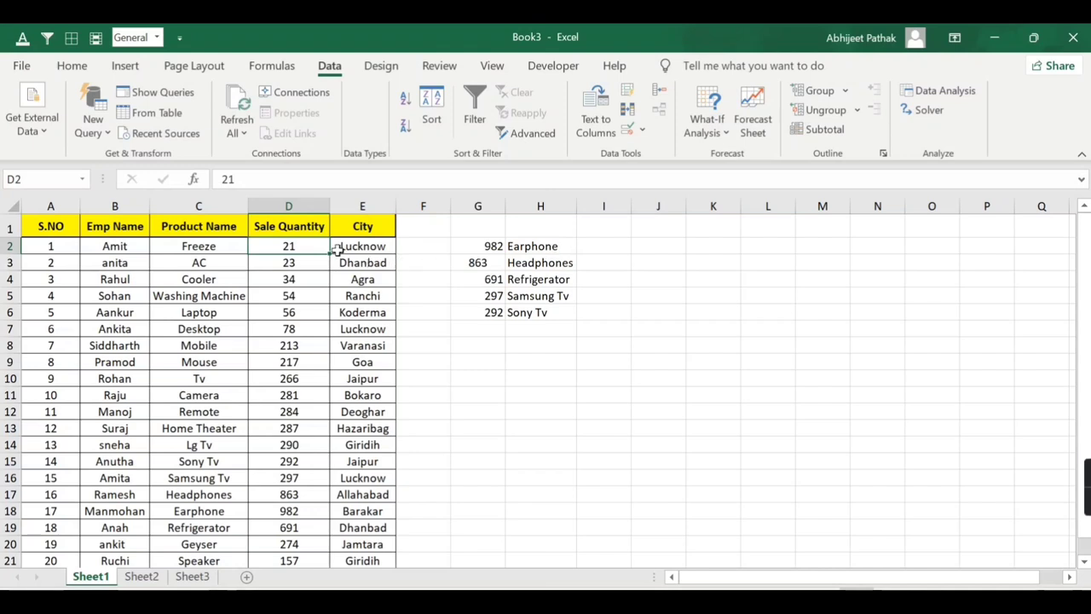
left_click(535, 246)
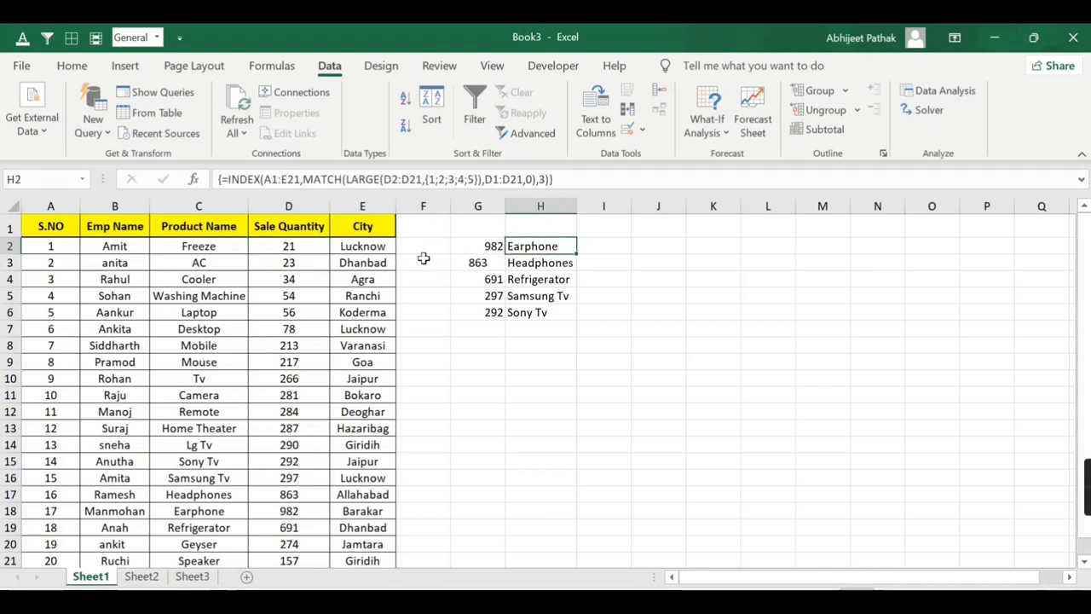
left_click(290, 245)
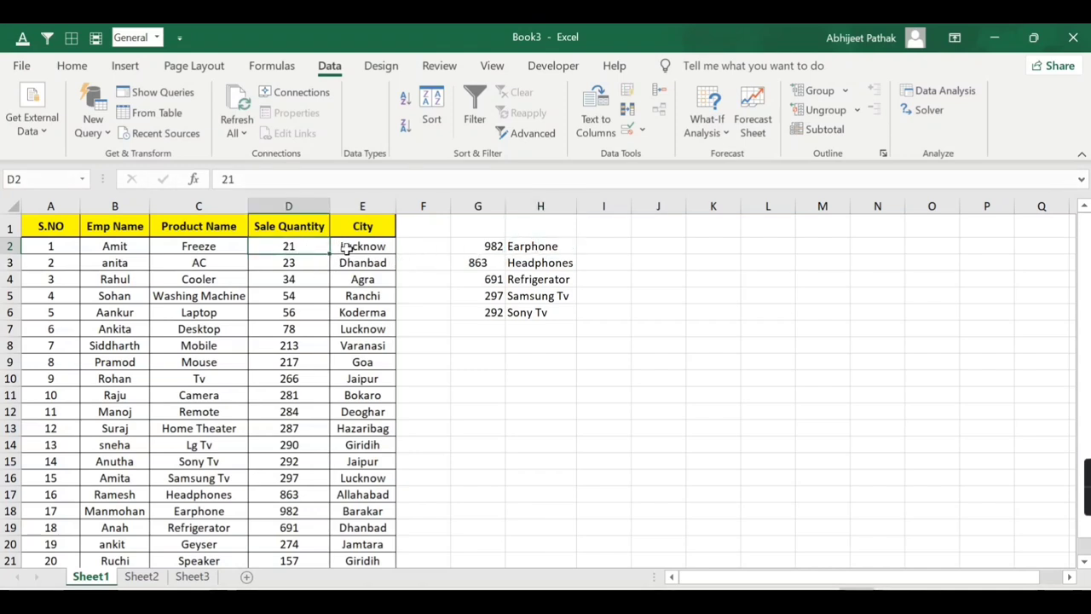
left_click(373, 247)
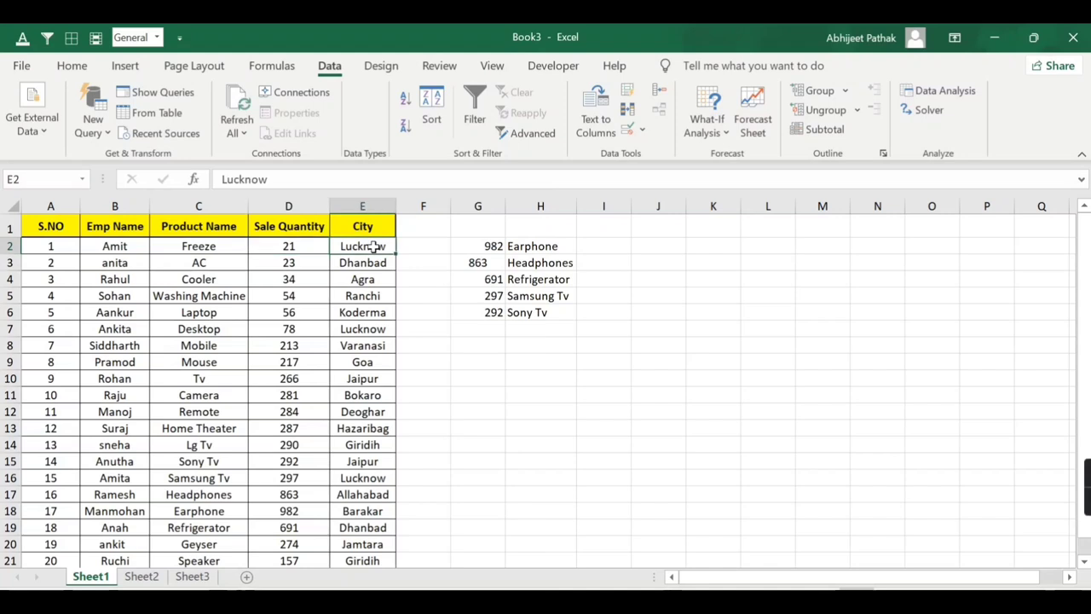
left_click(283, 251)
left_click(537, 244)
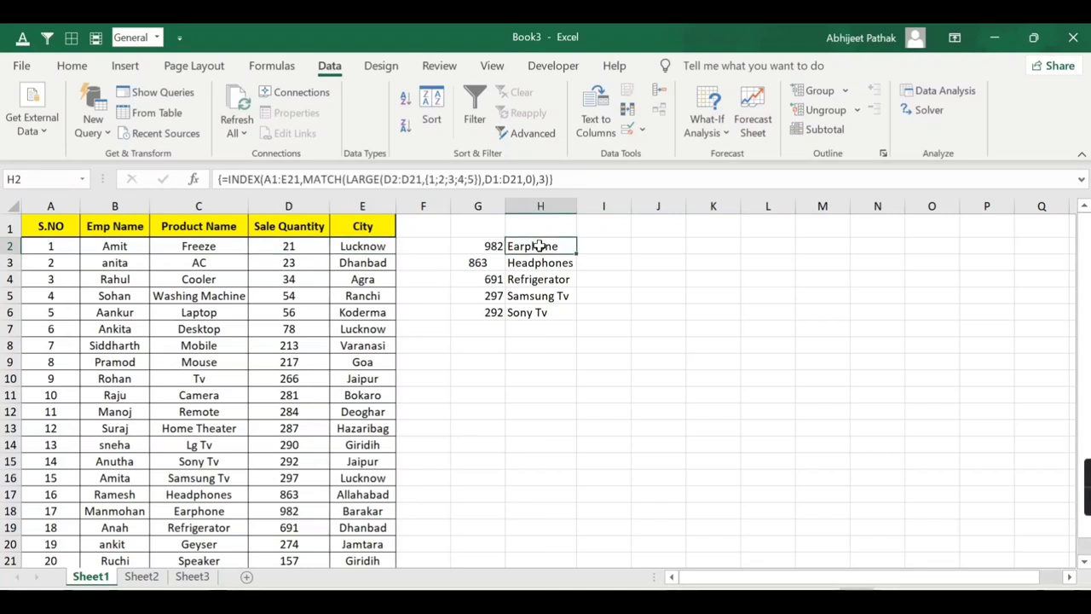
left_click(300, 246)
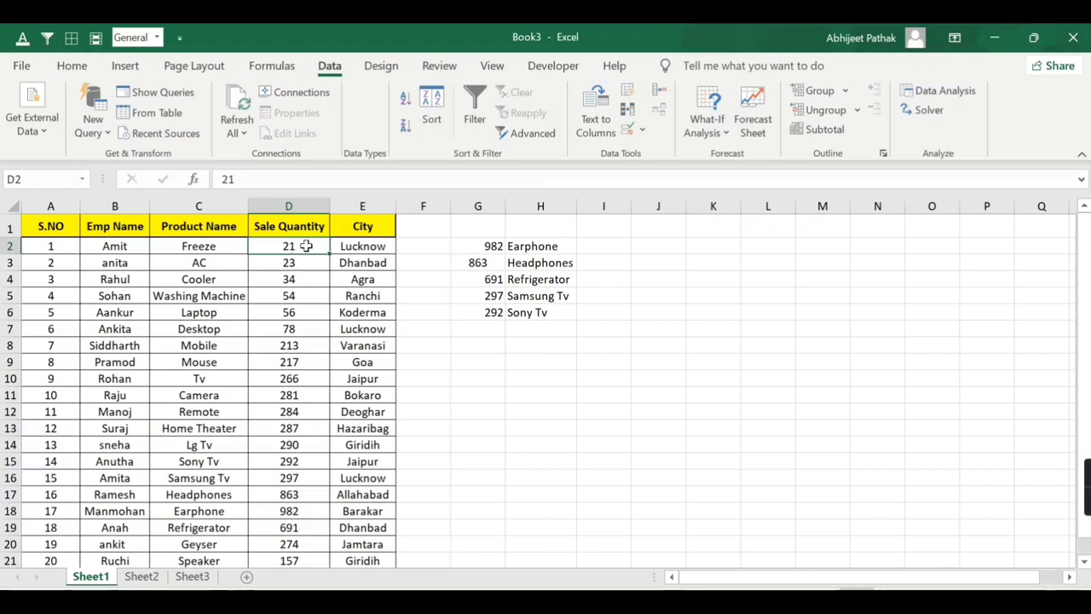
left_click(194, 247)
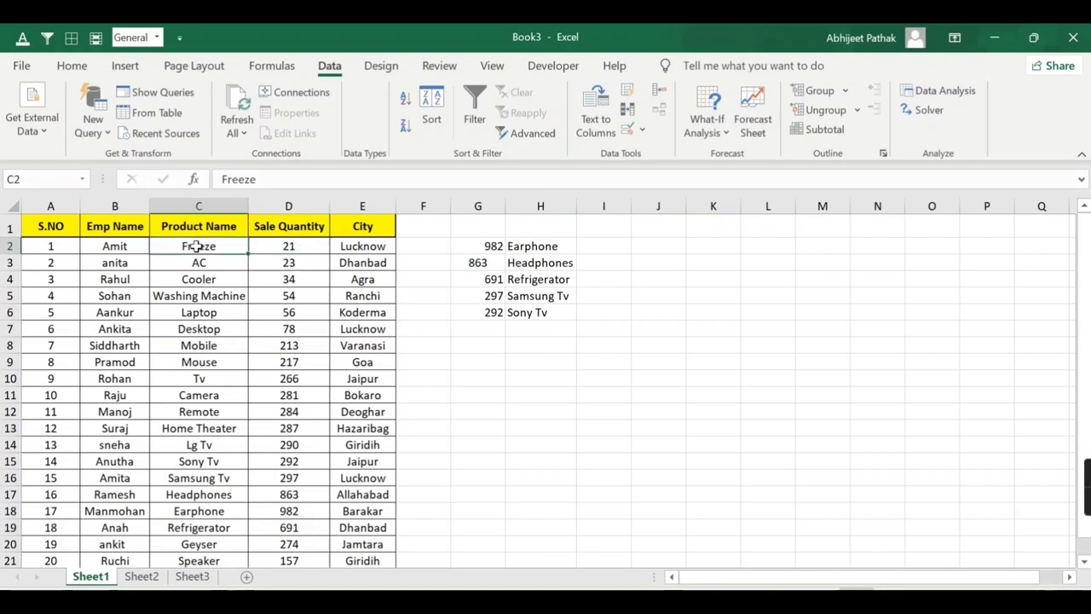
left_click(300, 247)
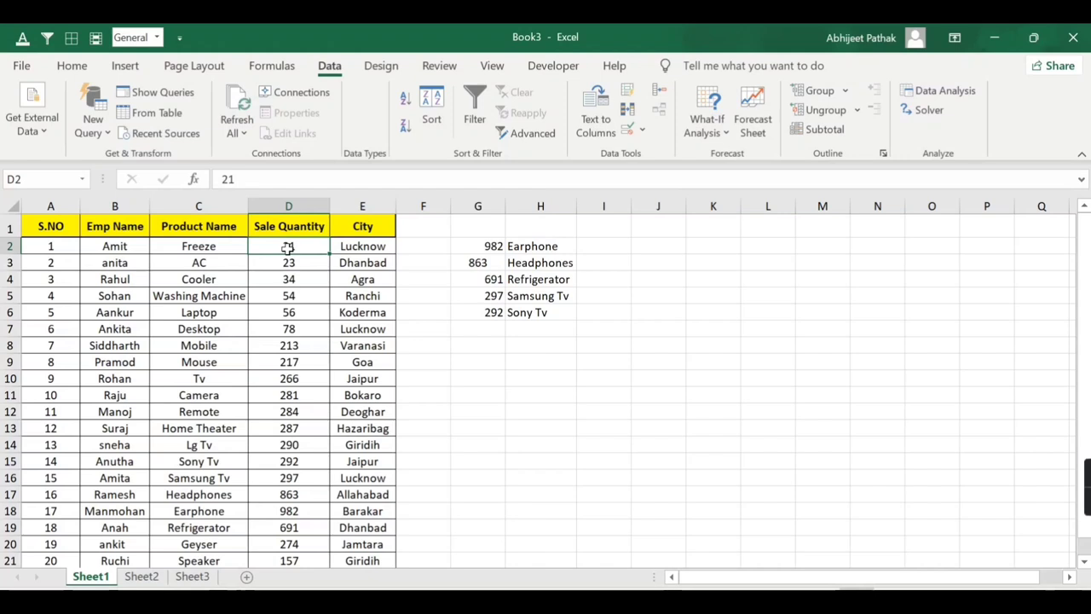
left_click(556, 247)
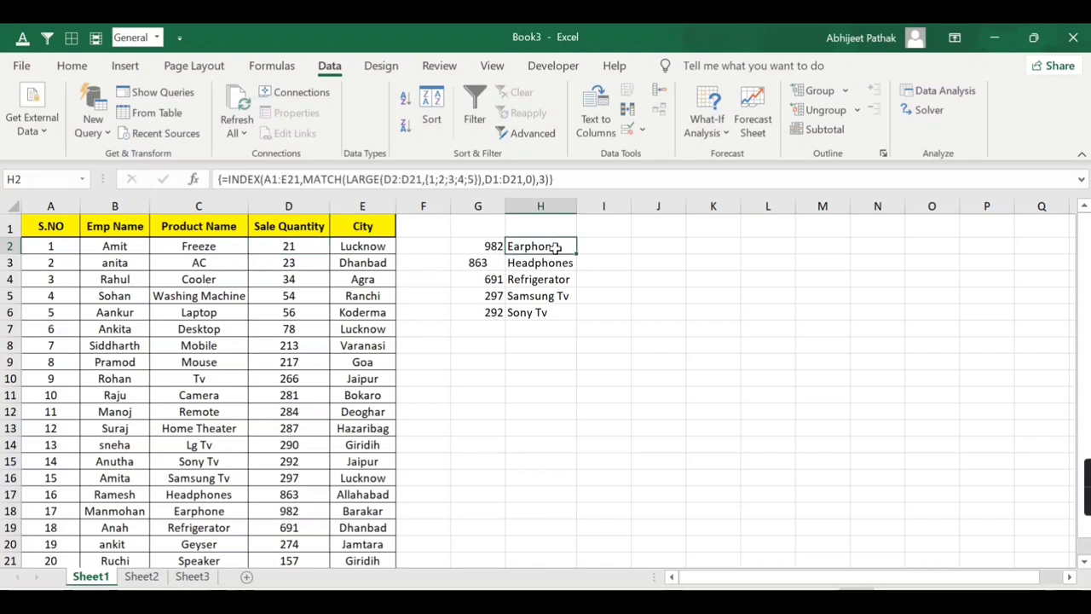